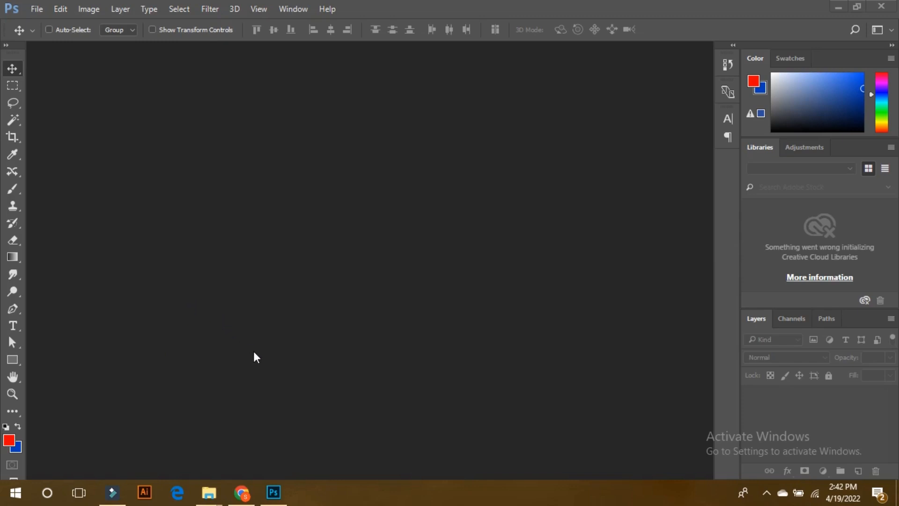
Switch to Chrome and review the table of tool icons, hotkeys and functions in Photoshop tools.pdf
click(241, 492)
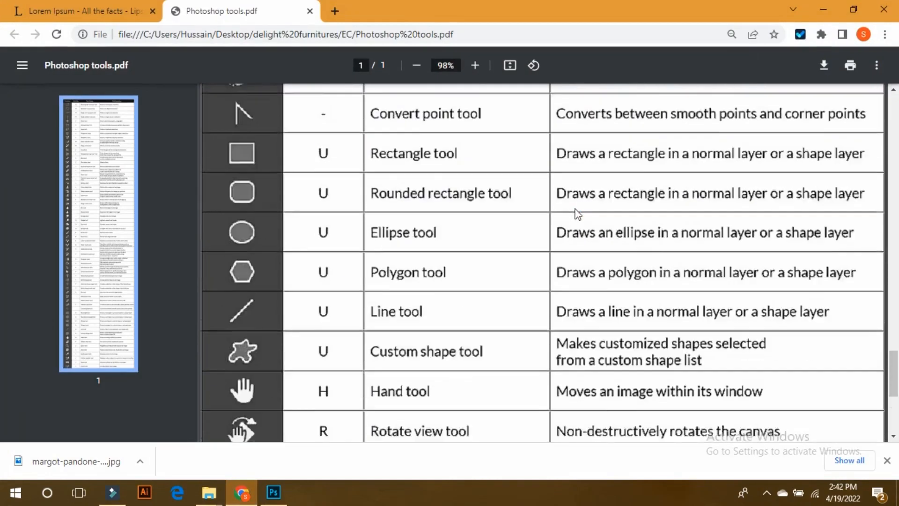
scroll(575, 210, up, 8)
scroll(311, 172, up, 10)
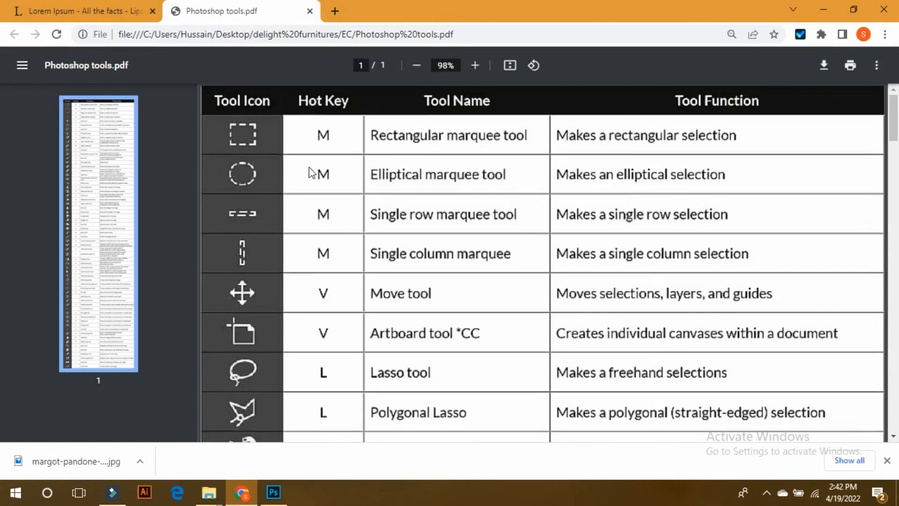
click(288, 139)
click(517, 107)
mouse_move(893, 123)
mouse_down()
mouse_move(891, 427)
mouse_move(891, 121)
mouse_move(867, 80)
mouse_up()
Switch back to Photoshop and create a new 1500 x 1500 pixel RGB document at 72 ppi with a white background
click(274, 492)
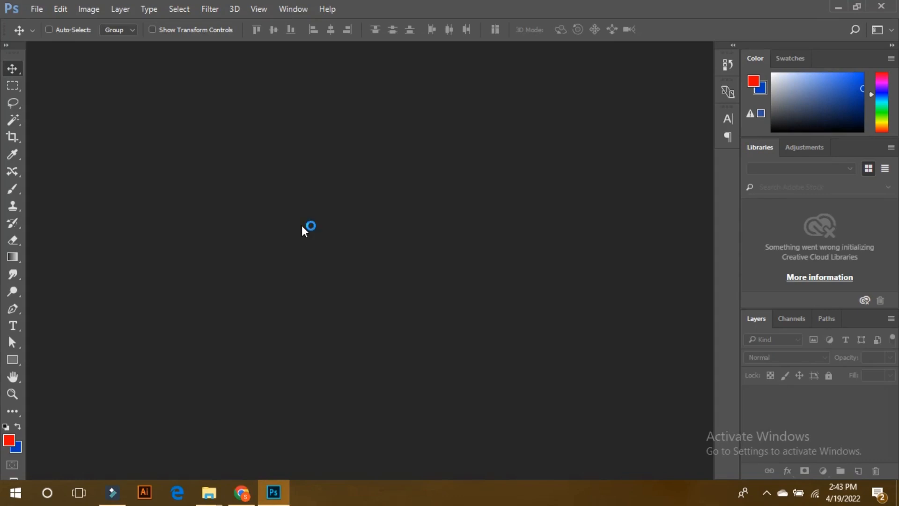
click(32, 9)
click(43, 24)
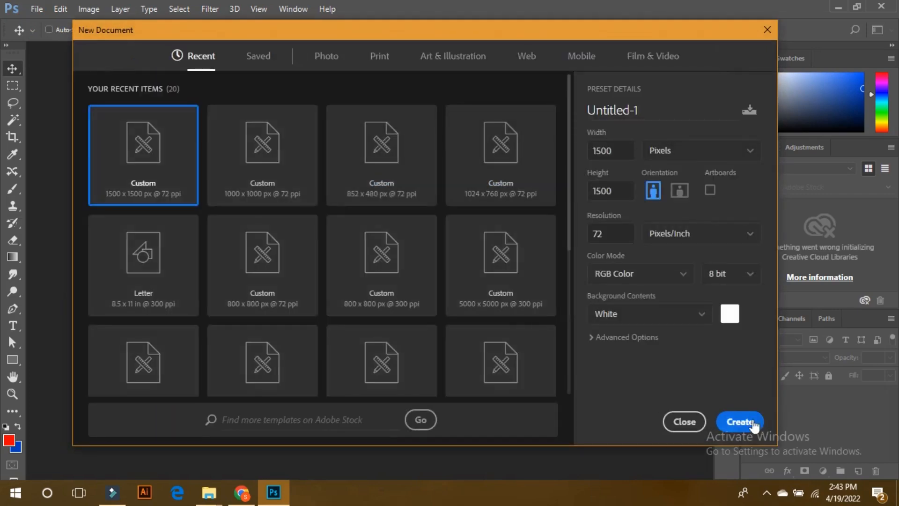
click(729, 426)
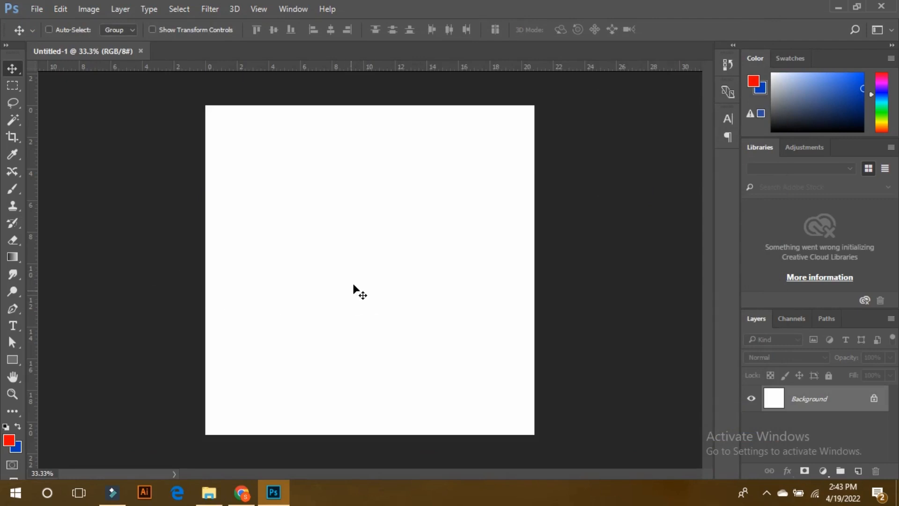
Place the yellow pear photo from the Downloads folder onto the blank canvas
click(208, 492)
scroll(381, 361, down, 4)
scroll(510, 357, up, 2)
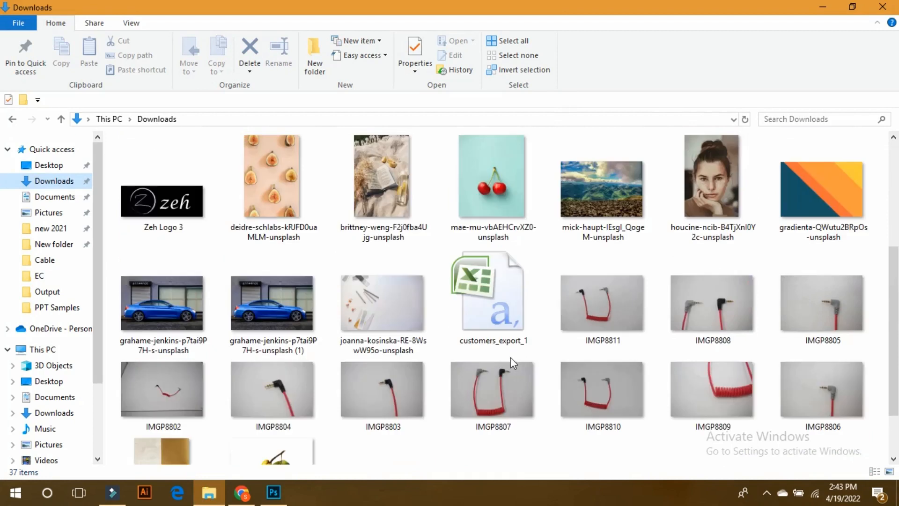
scroll(551, 361, down, 2)
scroll(553, 359, up, 2)
scroll(380, 435, down, 2)
drag(161, 404, 351, 282)
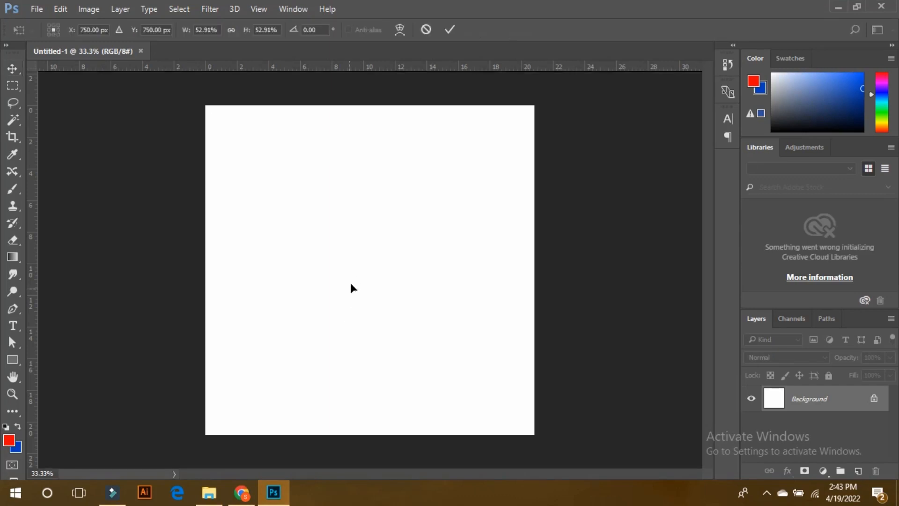
Scale the placed pear photo to about 80% so it spans the canvas width, and shift it slightly upward
drag(478, 106, 606, 72)
drag(406, 280, 406, 262)
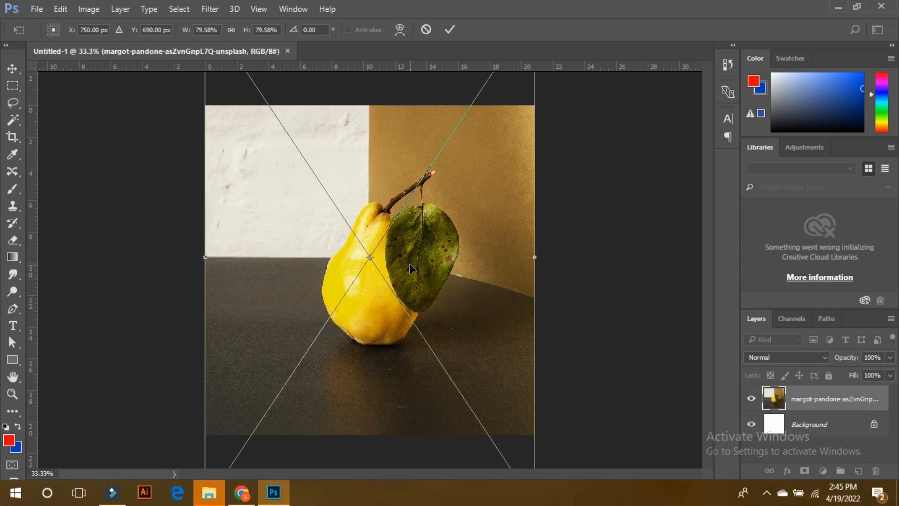
key(Return)
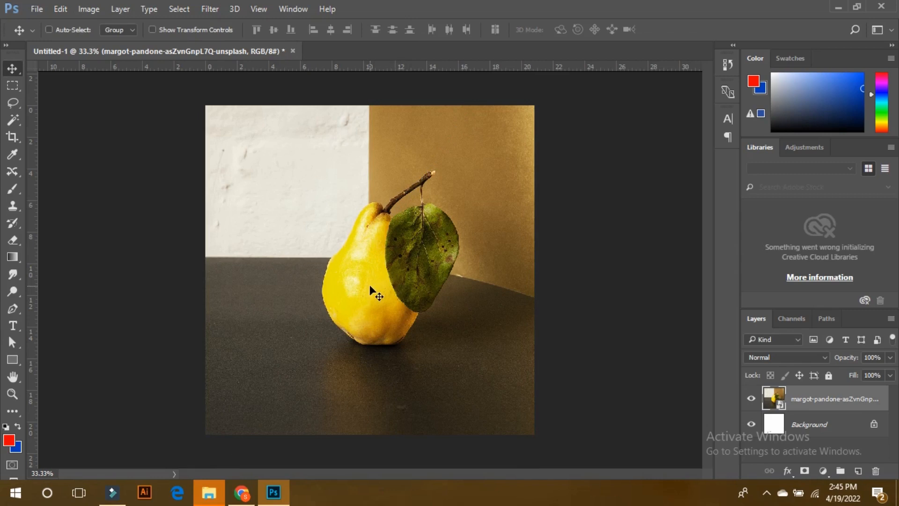
Open the blue car photo from Downloads as a separate document, then return to the Untitled-1 pear document
click(209, 490)
click(263, 203)
drag(271, 227, 347, 66)
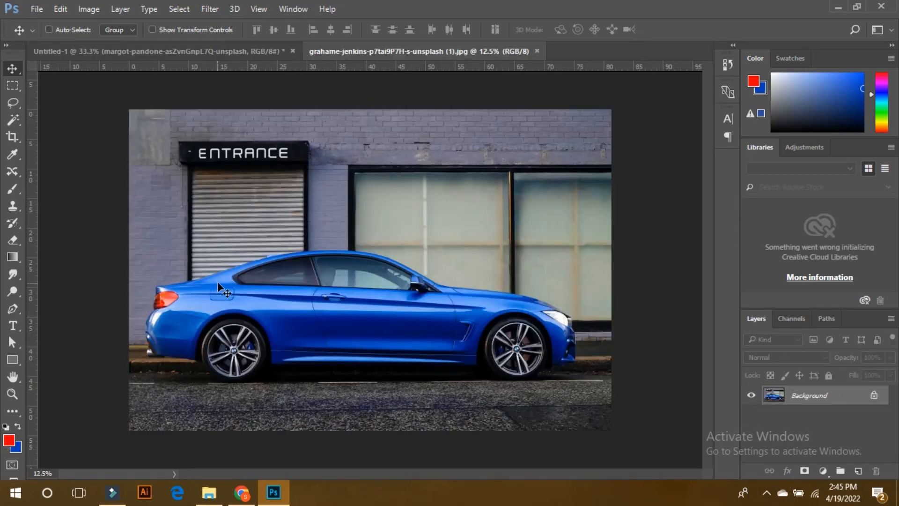
click(227, 50)
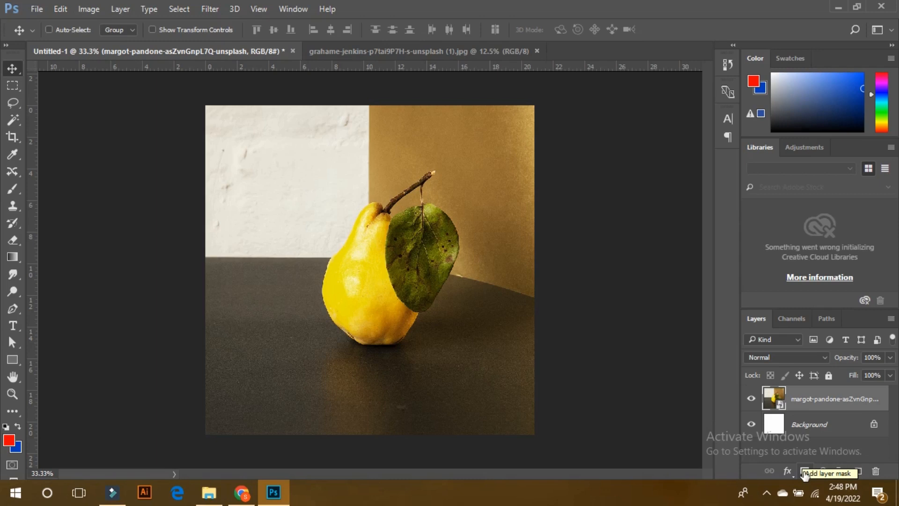
Add the text "Lemon" in yellow (#f6ff00) over the lower edge of the white wall
click(14, 330)
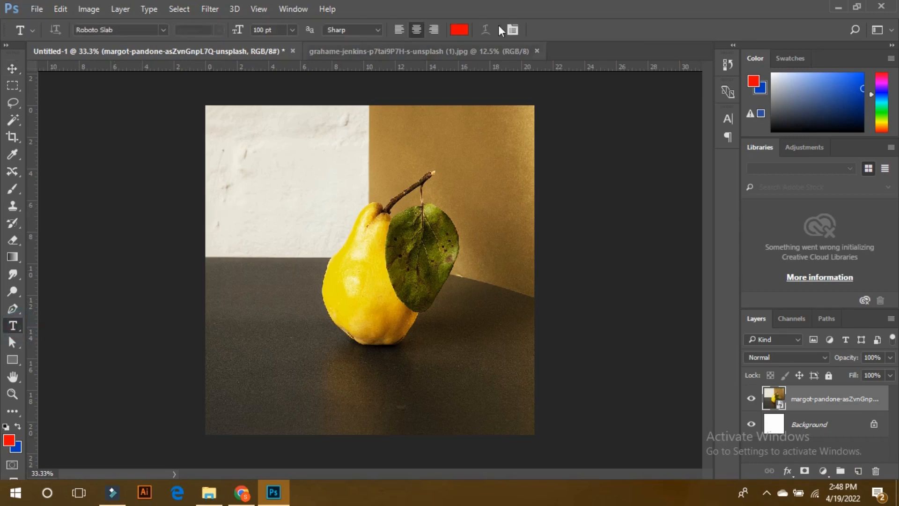
click(453, 31)
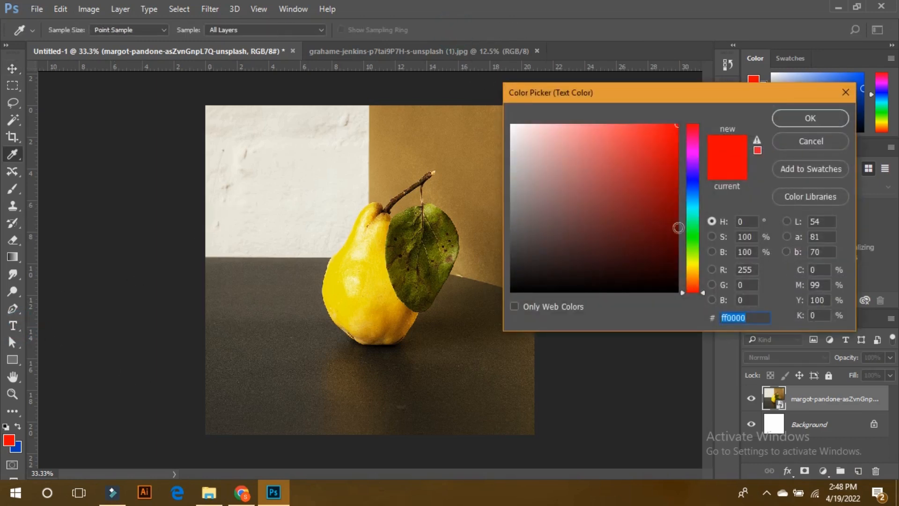
click(695, 263)
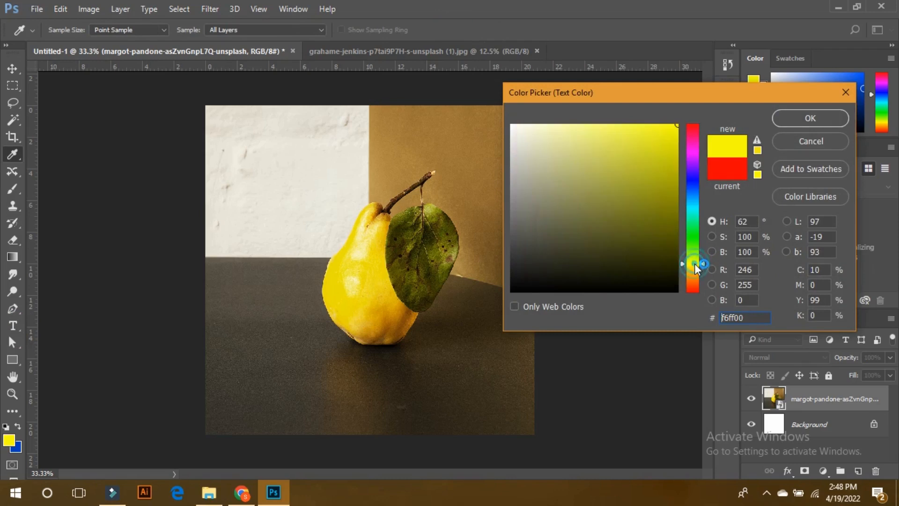
click(783, 123)
click(234, 257)
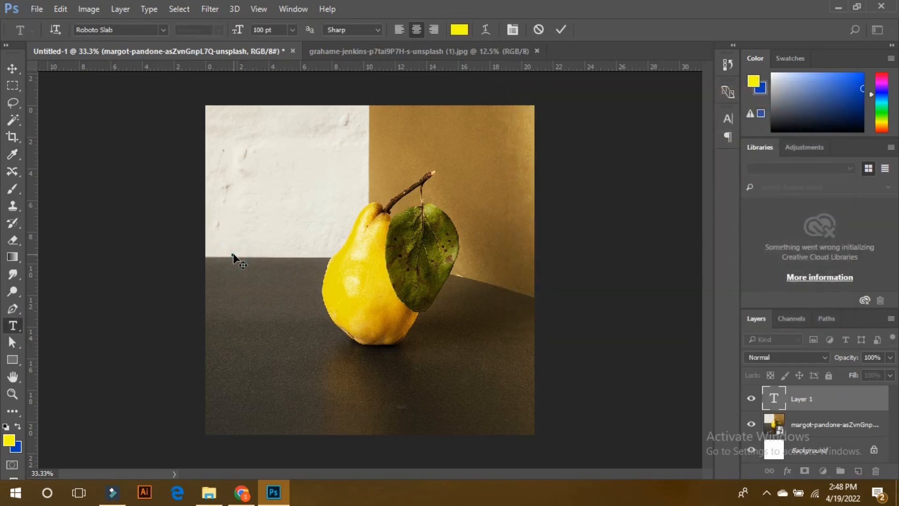
text(LEMON)
Set the font size of the whole Lemon text to 350 pt after trying 500 pt
key(ctrl+a)
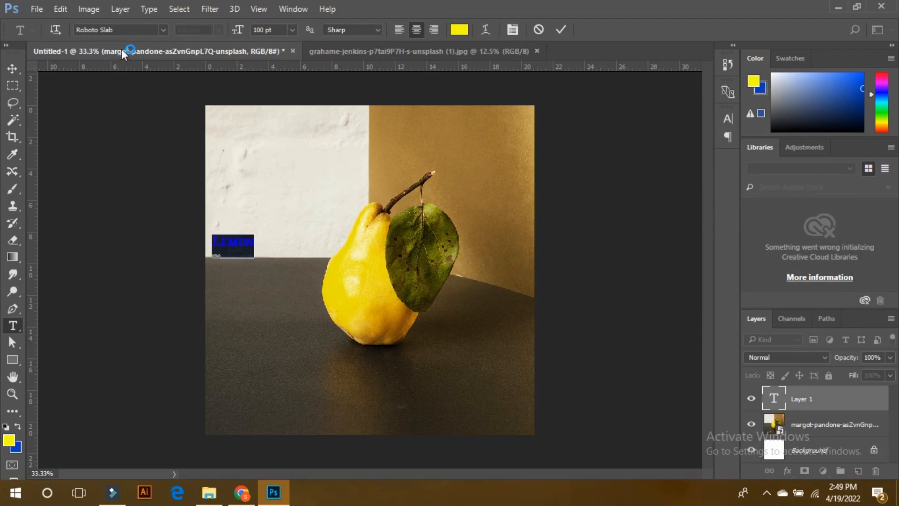
click(271, 30)
text(500)
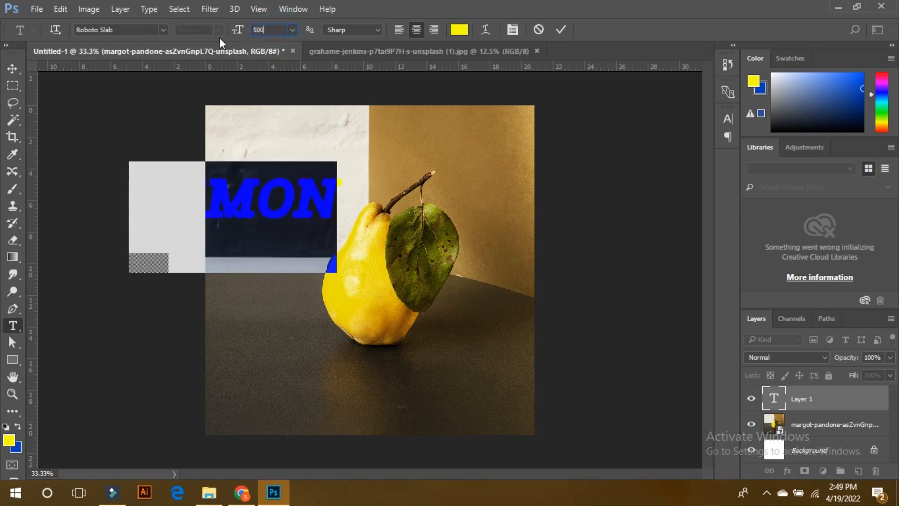
double_click(265, 30)
text(350)
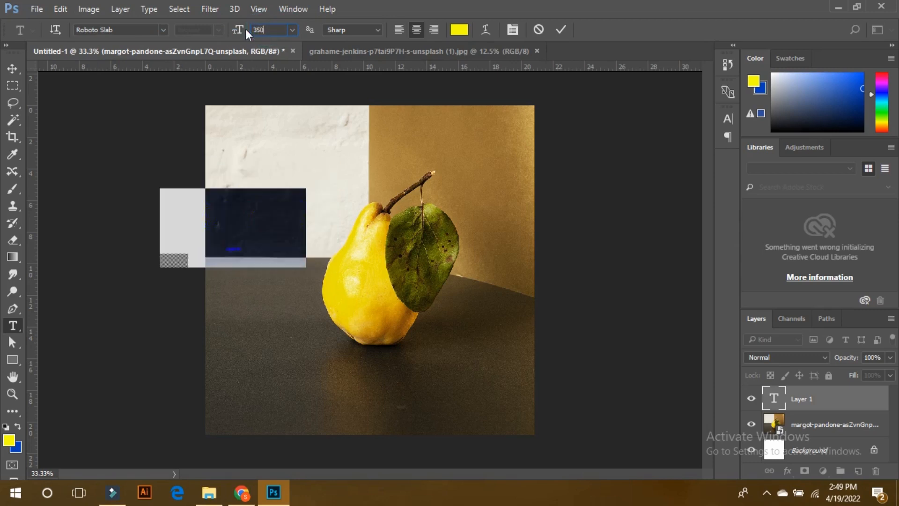
Move the Lemon text across the top of the pear so it overlaps the stem and leaf
click(12, 69)
drag(251, 220, 405, 204)
drag(407, 206, 405, 213)
Recolor the Lemon text dark blue (#180056) and finish editing the text
key(t)
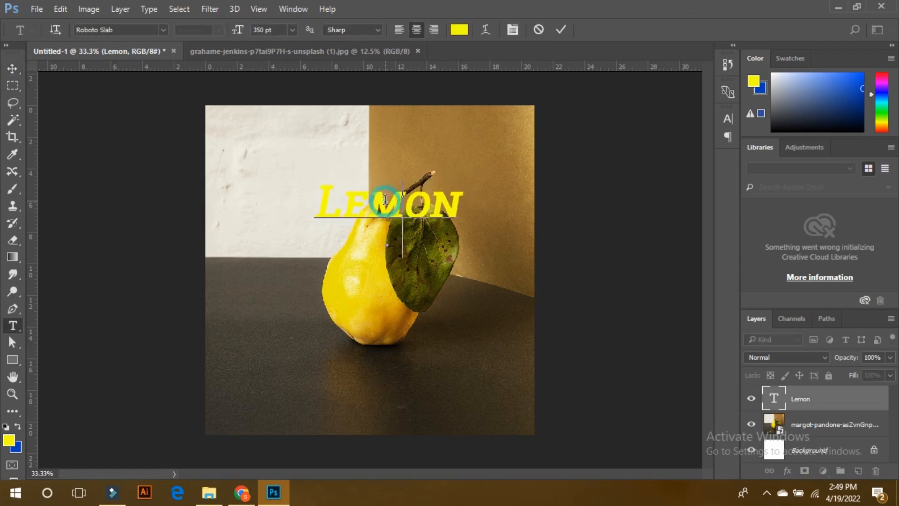
double_click(405, 208)
click(458, 30)
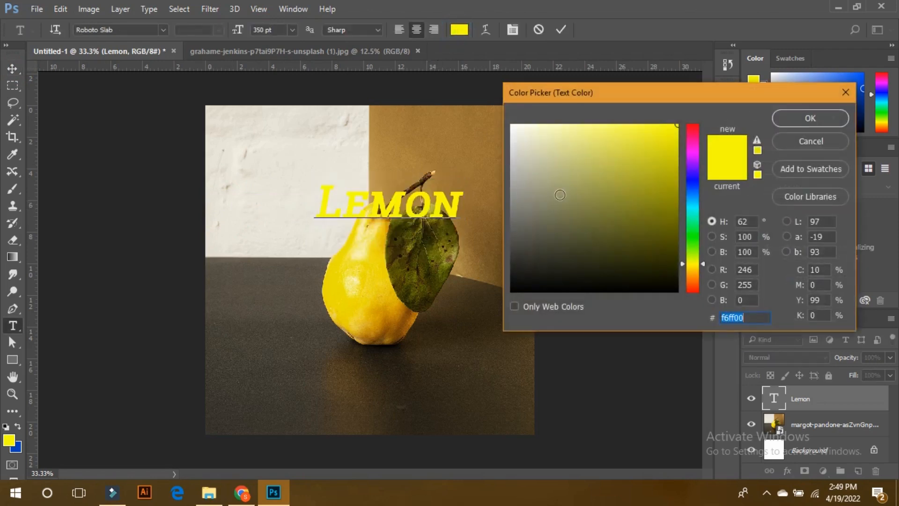
click(675, 189)
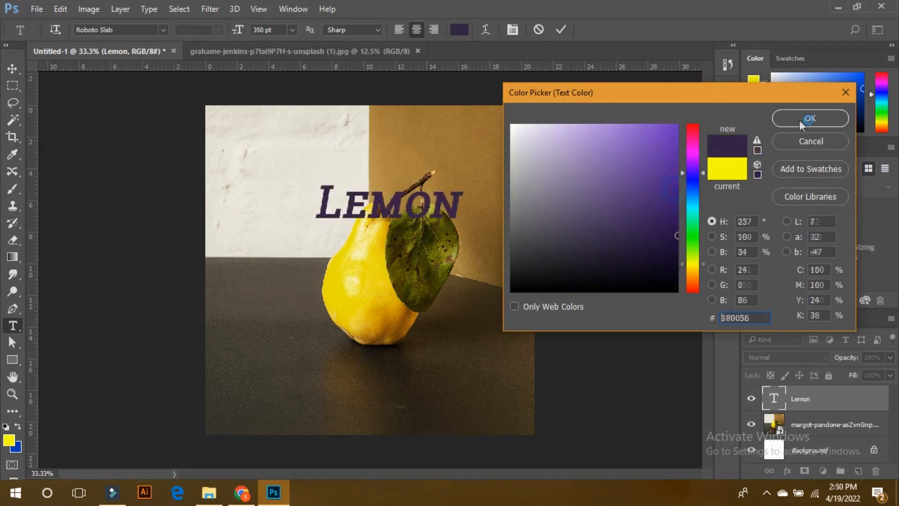
click(799, 120)
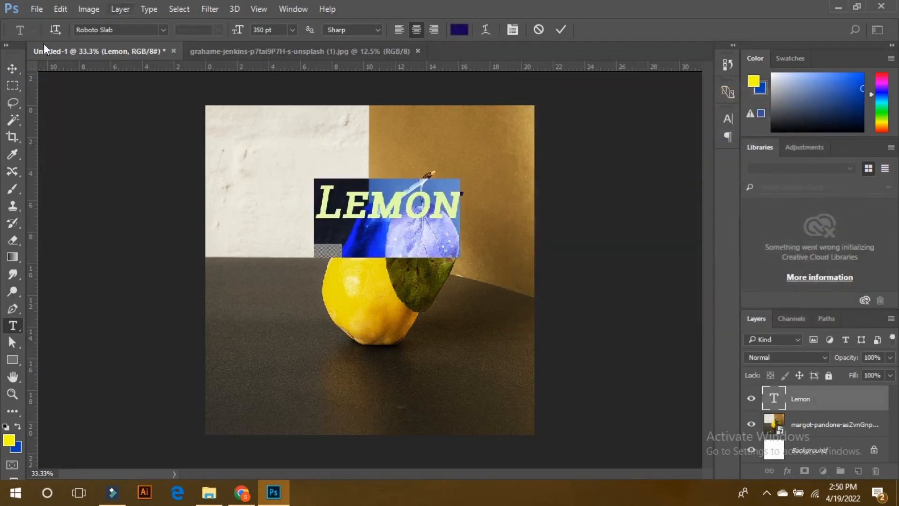
click(8, 67)
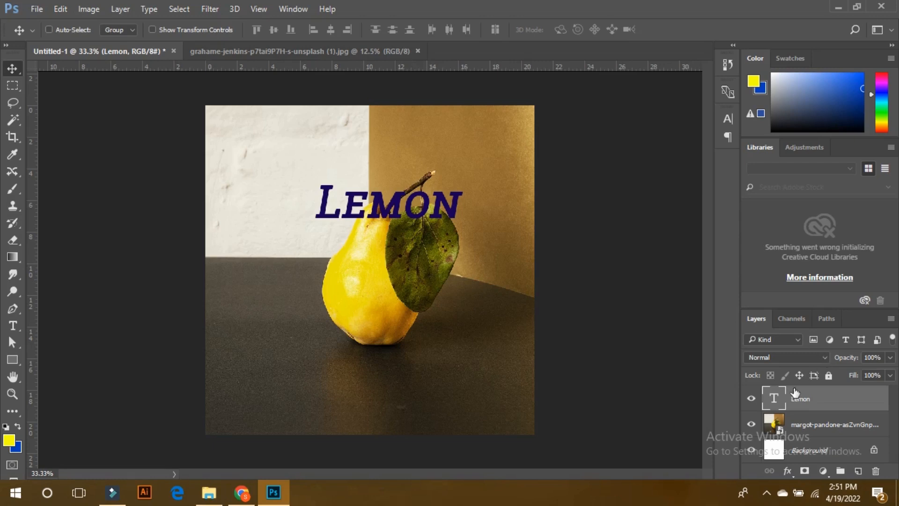
Add a layer mask to the Lemon text layer and alternate between its text and mask thumbnails, ending on the text
click(805, 472)
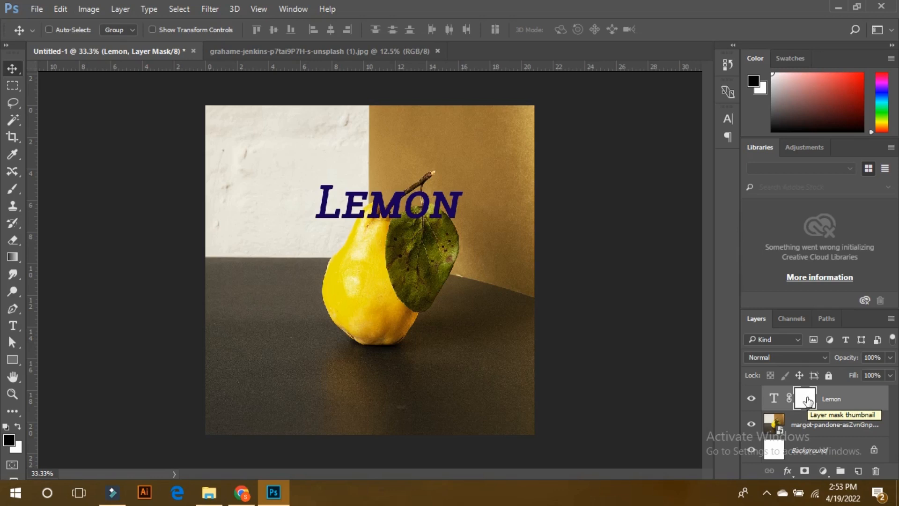
click(774, 399)
click(804, 399)
click(774, 399)
click(804, 404)
click(777, 403)
click(804, 404)
click(778, 406)
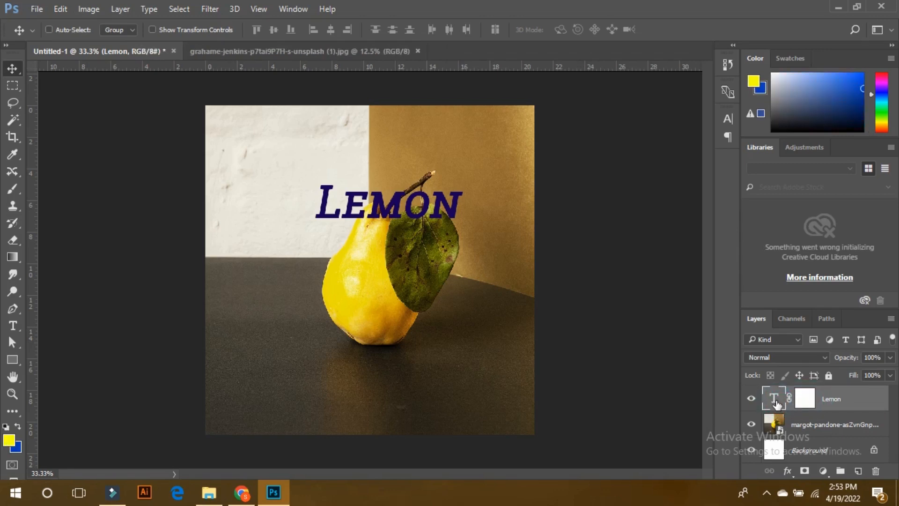
click(802, 400)
click(776, 402)
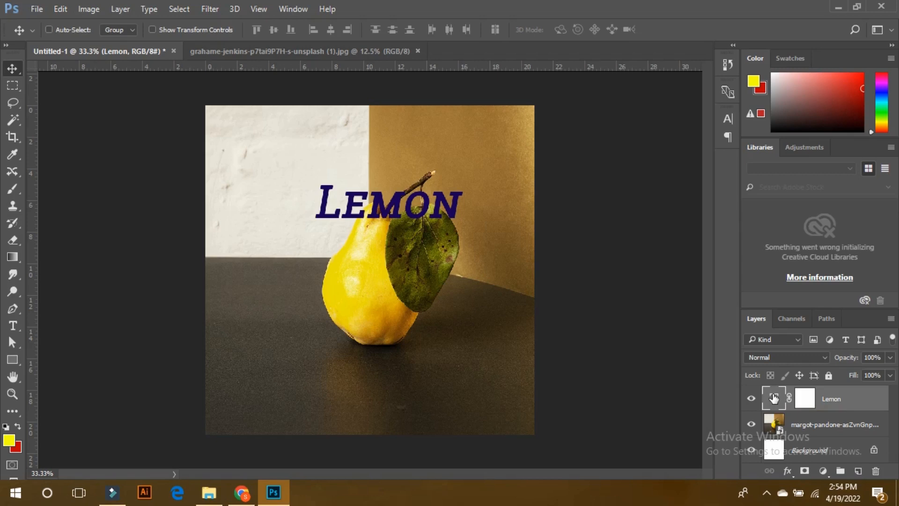
Fill the Lemon text alternately with the yellow foreground and red background colors, ending with yellow
key(alt+BackSpace)
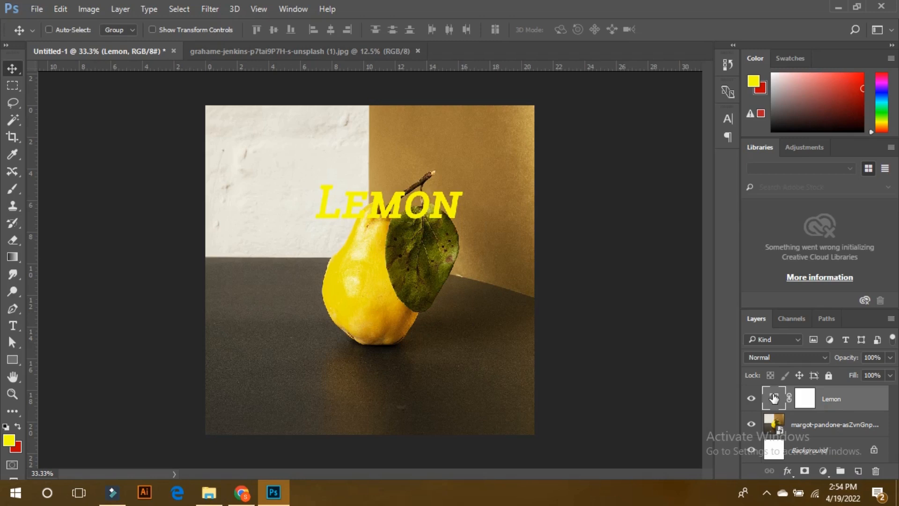
key(ctrl+BackSpace)
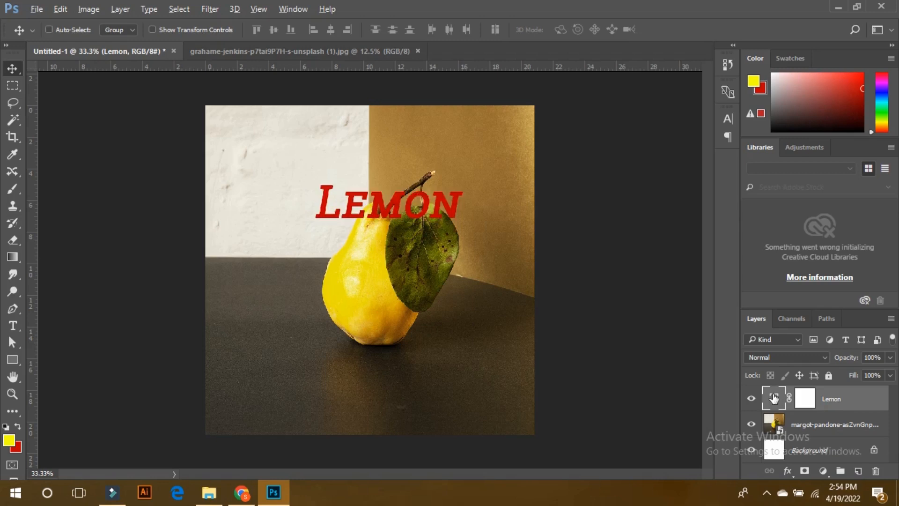
key(alt+BackSpace)
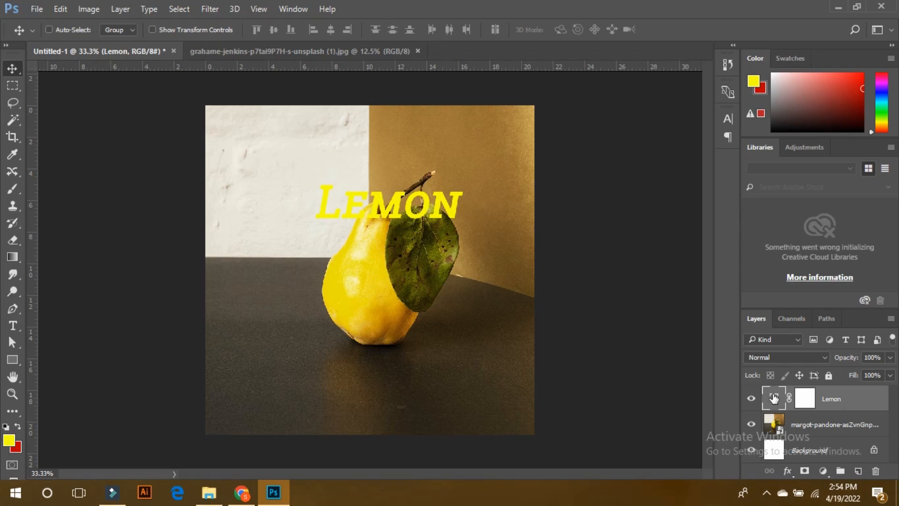
key(ctrl+BackSpace)
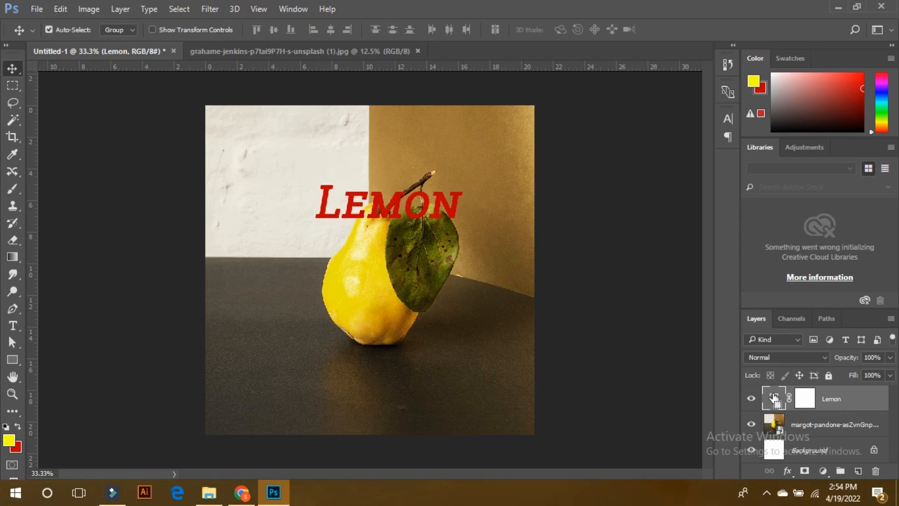
key(alt+BackSpace)
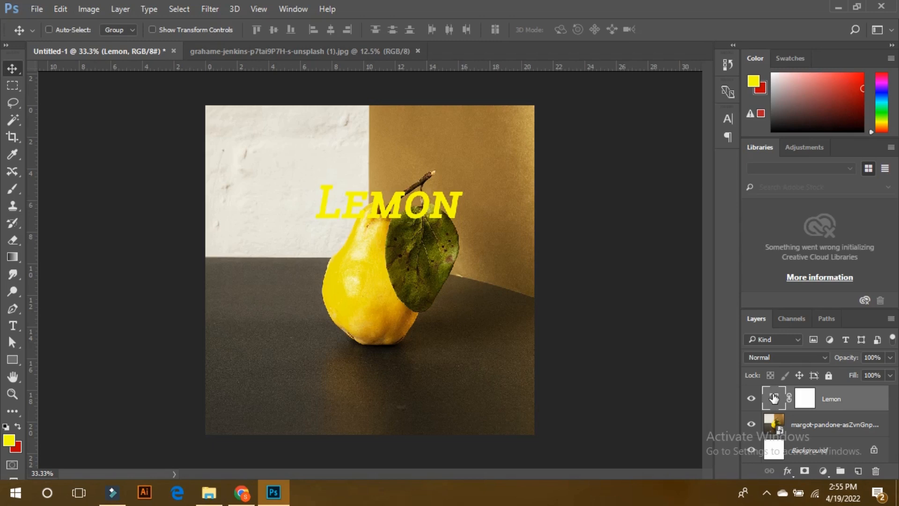
Select the Lemon layer's mask and invert it to black to hide the text
click(806, 400)
click(808, 402)
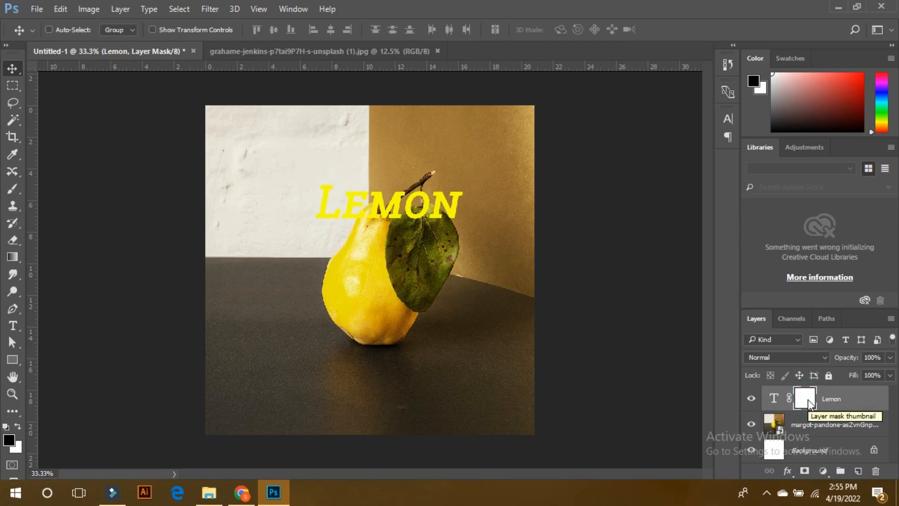
click(809, 401)
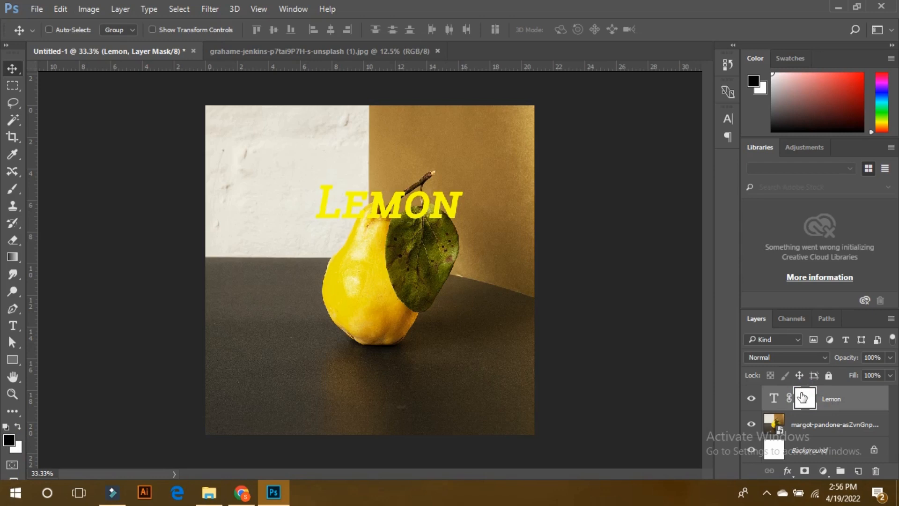
key(ctrl+i)
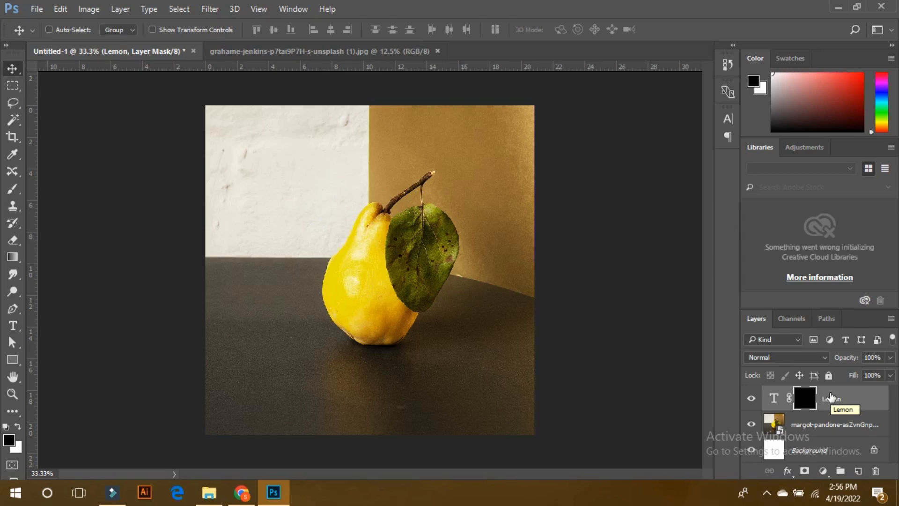
mouse_move(361, 182)
mouse_down()
mouse_move(341, 222)
mouse_move(349, 295)
mouse_move(352, 186)
mouse_move(359, 177)
mouse_move(360, 192)
mouse_move(365, 173)
mouse_up()
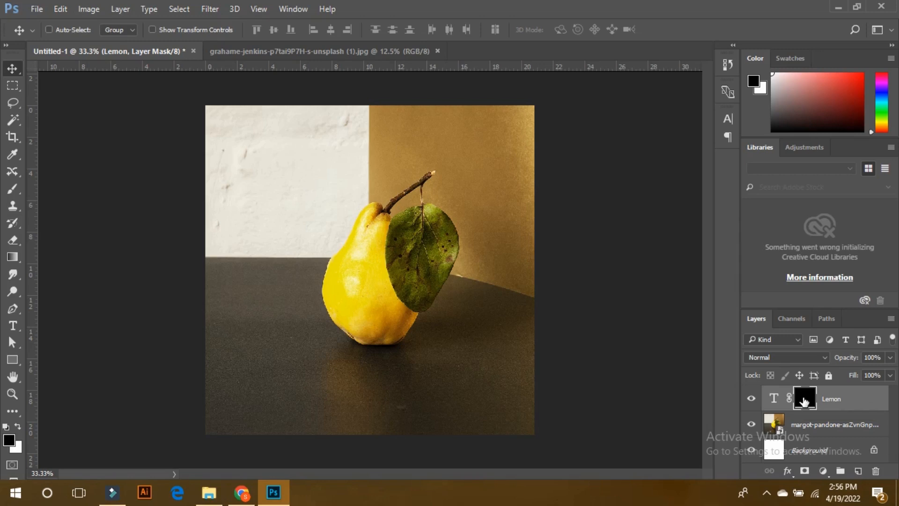
Invert the Lemon layer's mask back to white and move the text slightly down over the pear's stem
key(ctrl)
key(ctrl+i)
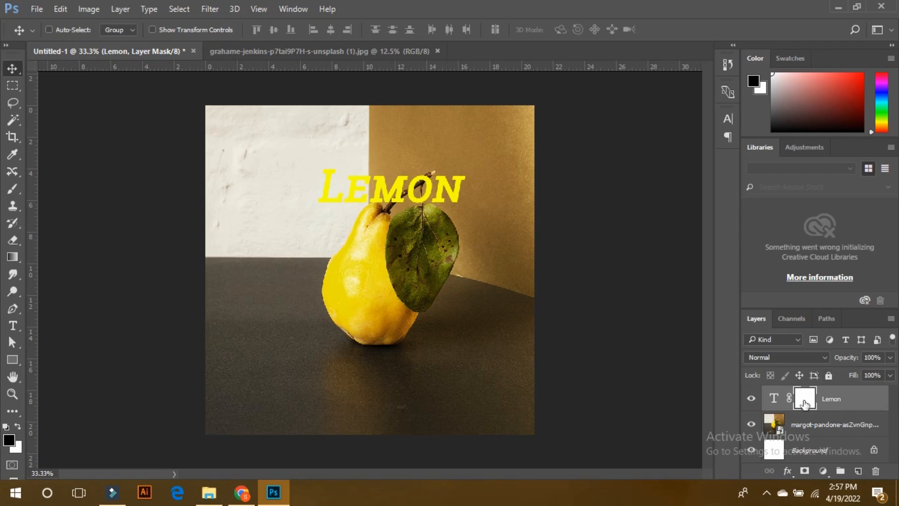
drag(389, 183, 390, 194)
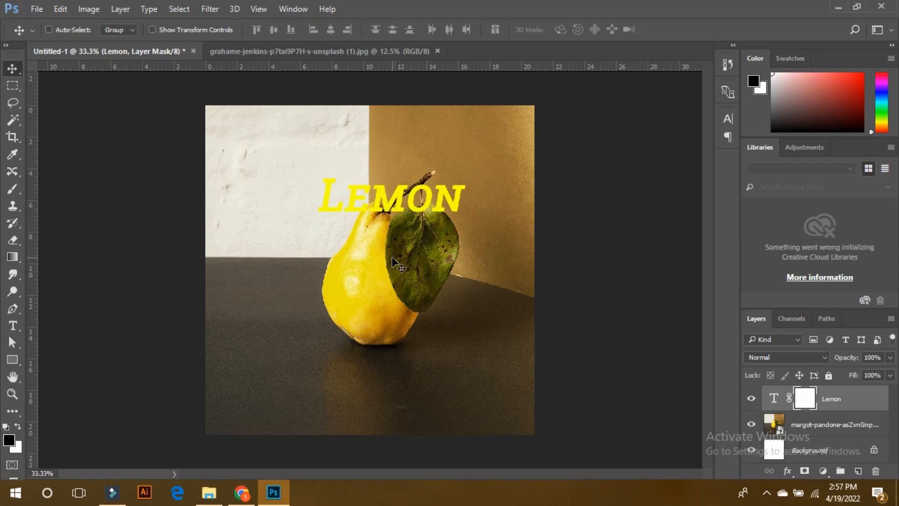
Paint black on the mask with the Brush to hide the text over the pear's top and lower stem, reducing the brush to 15 px
click(13, 190)
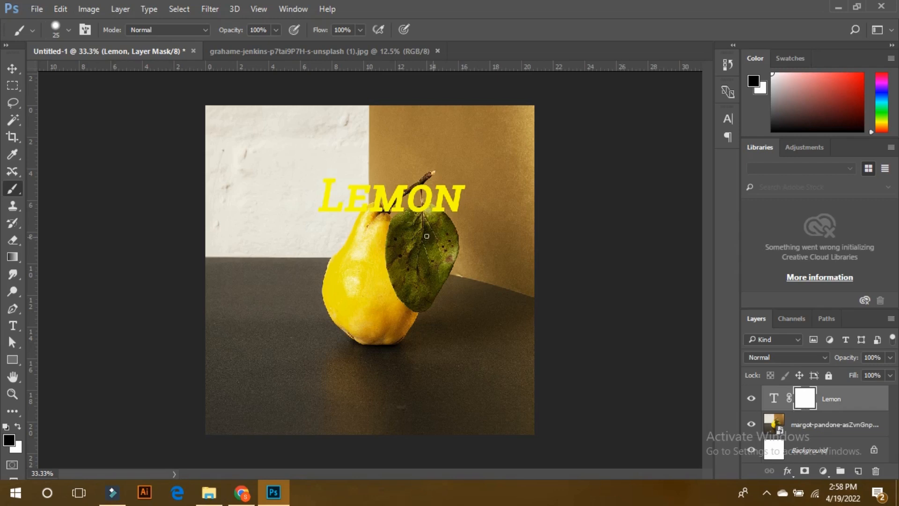
scroll(381, 232, up, 6)
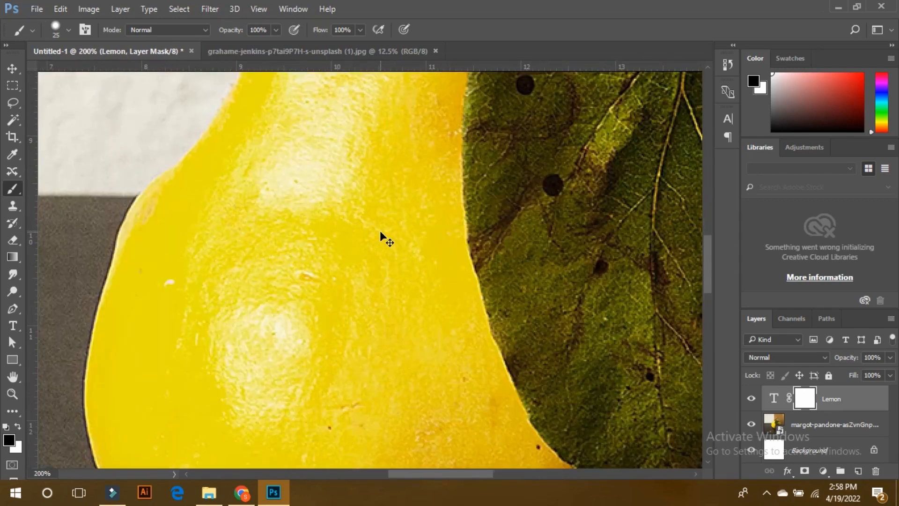
drag(349, 177, 321, 281)
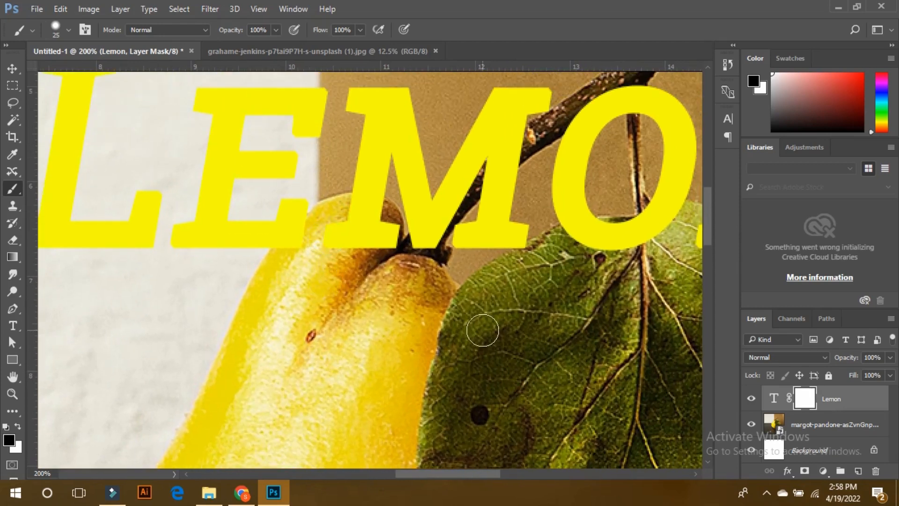
mouse_move(335, 243)
mouse_down()
mouse_move(333, 231)
mouse_move(351, 213)
mouse_move(345, 207)
mouse_move(311, 218)
mouse_move(287, 261)
mouse_move(337, 241)
mouse_move(385, 243)
mouse_move(371, 212)
mouse_move(353, 211)
mouse_move(377, 218)
mouse_up()
mouse_move(477, 174)
mouse_down()
mouse_move(518, 154)
mouse_move(460, 193)
mouse_move(416, 252)
mouse_move(449, 210)
mouse_move(424, 247)
mouse_up()
key([)
drag(521, 148, 527, 138)
Lower the Lemon layer's opacity to 37% and mask out the remaining text along the stem where it crosses the M
click(890, 357)
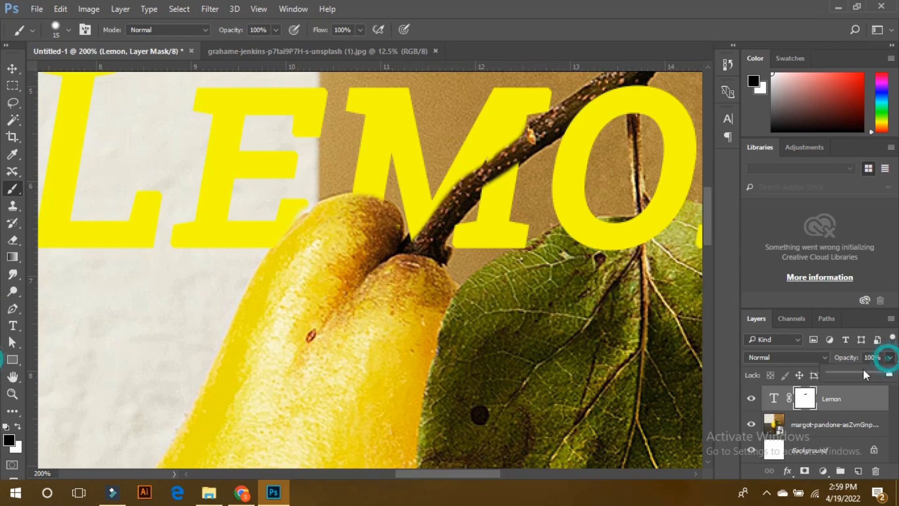
click(859, 372)
click(850, 373)
click(517, 146)
mouse_move(515, 148)
mouse_down()
mouse_move(411, 234)
mouse_move(412, 248)
mouse_up()
click(506, 164)
drag(504, 166, 475, 191)
Mask the text off the upper stem and the leaf's thin stalk across the O, reducing the brush to 9 px
key(space)
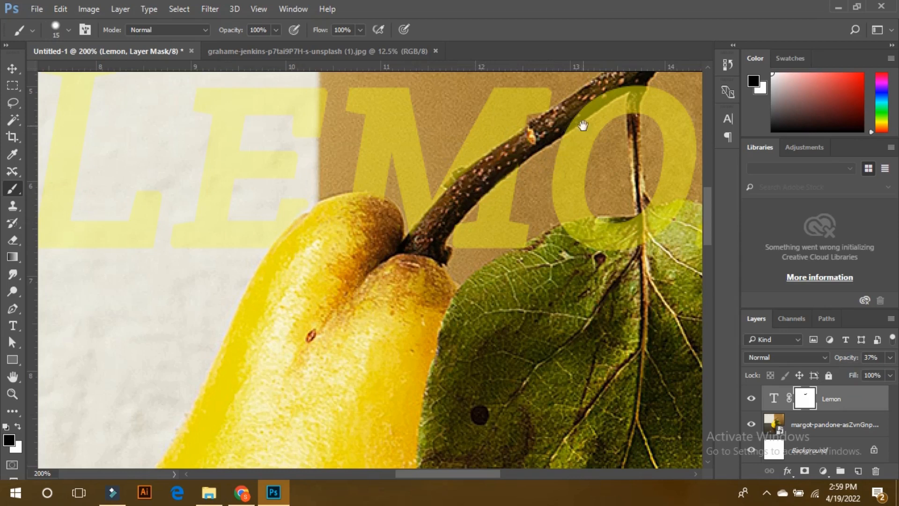
drag(583, 126, 474, 218)
mouse_move(490, 187)
mouse_down()
mouse_move(453, 211)
mouse_move(510, 181)
mouse_up()
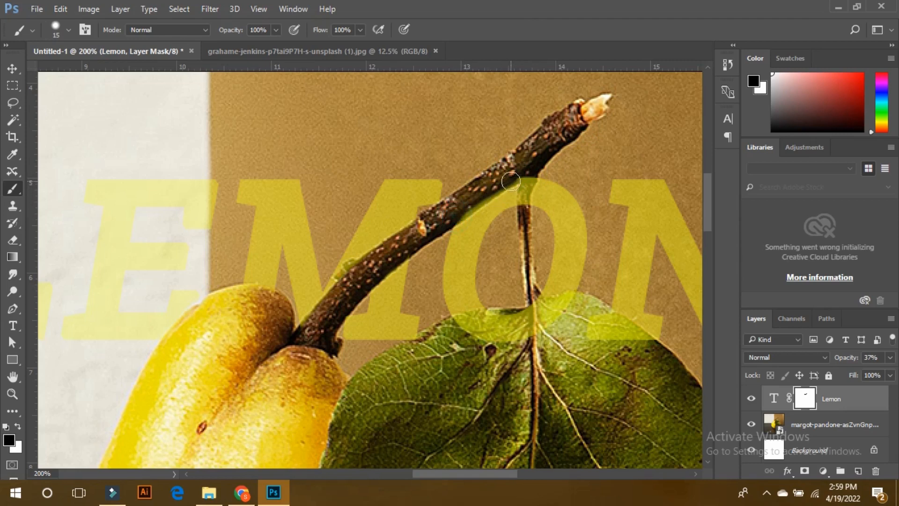
mouse_move(464, 217)
mouse_down()
mouse_move(512, 175)
mouse_move(523, 171)
mouse_move(526, 184)
mouse_up()
key(bracketleft)
key(bracketleft)
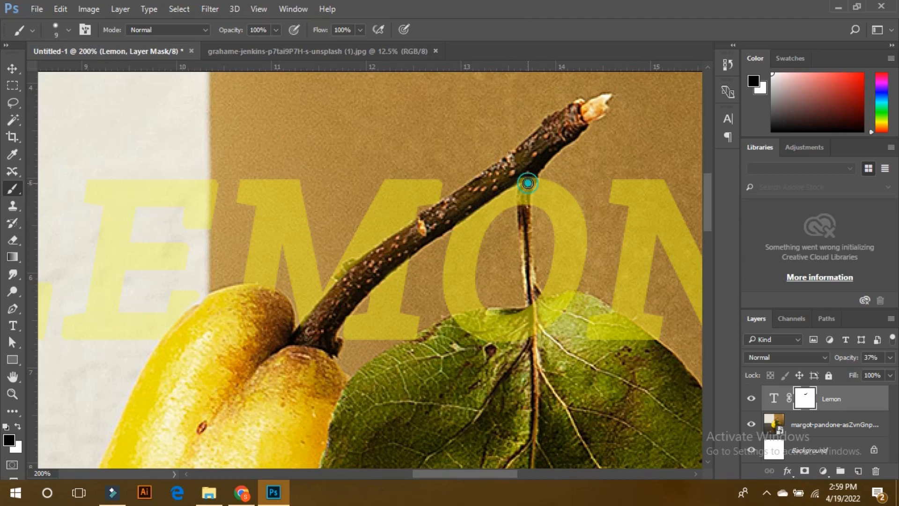
mouse_move(524, 178)
mouse_down()
mouse_move(523, 209)
mouse_move(510, 165)
mouse_up()
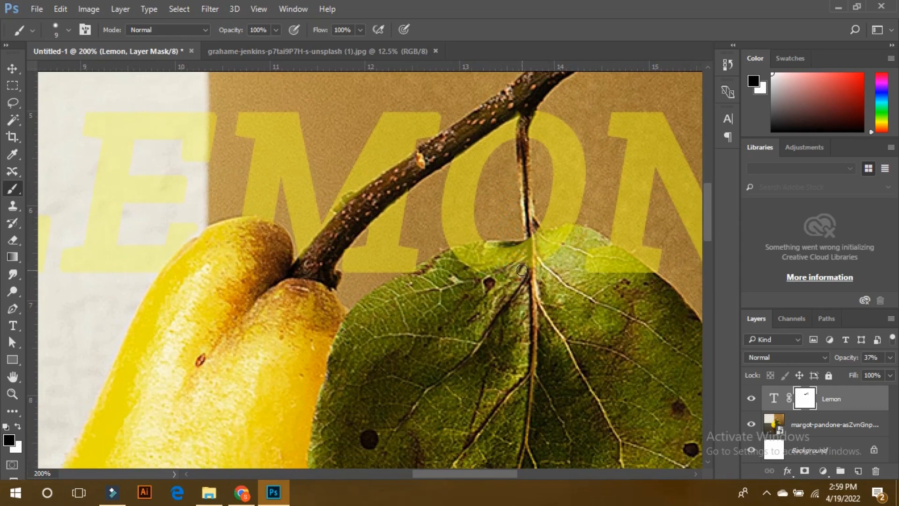
Enlarge the brush to 20 px and mask out the text covering the leaf left of its central vein
key(bracketright)
key(bracketright)
key(bracketright)
key(bracketleft)
key(bracketleft)
key(bracketleft)
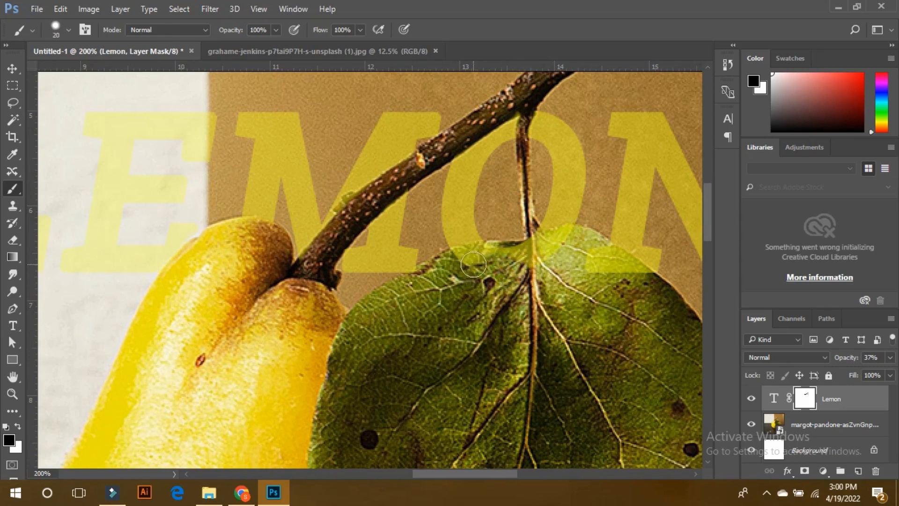
mouse_move(454, 263)
mouse_down()
mouse_move(552, 260)
mouse_move(515, 259)
mouse_move(564, 238)
mouse_move(524, 252)
mouse_up()
Adjust the brush to 25 px and mask out the text covering the leaf right of its central vein
key(bracketright)
key(bracketright)
key(bracketright)
key(bracketright)
key(bracketleft)
key(bracketleft)
key(bracketleft)
key(bracketleft)
key(bracketleft)
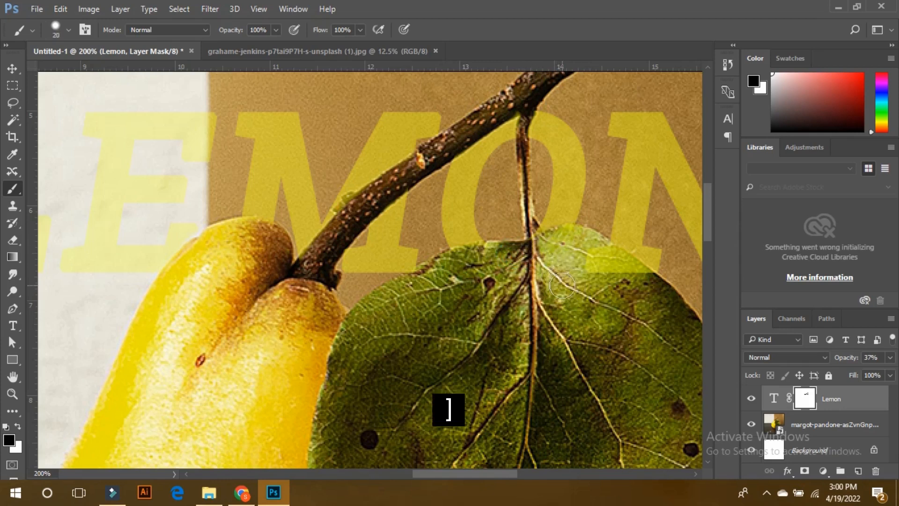
key(bracketleft)
key(bracketright)
key(bracketright)
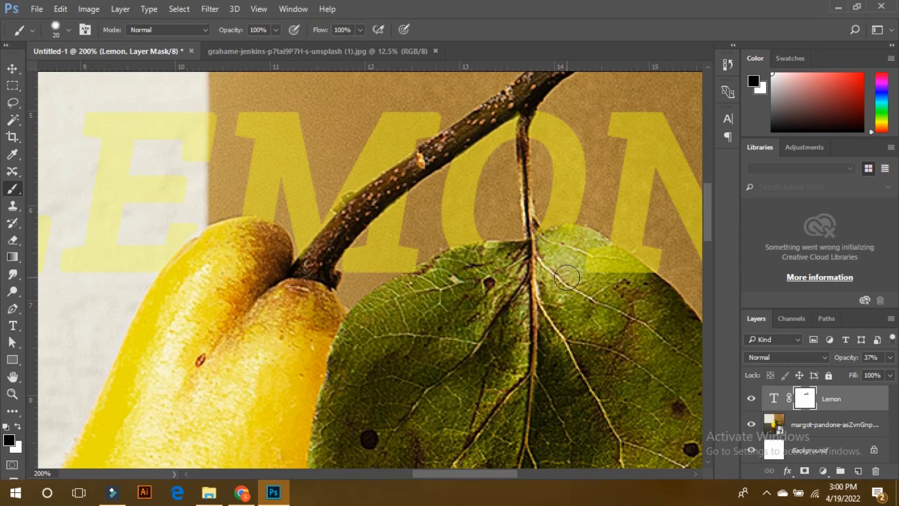
key(bracketright)
key(bracketright)
key(bracketright)
key(bracketleft)
drag(602, 254, 639, 288)
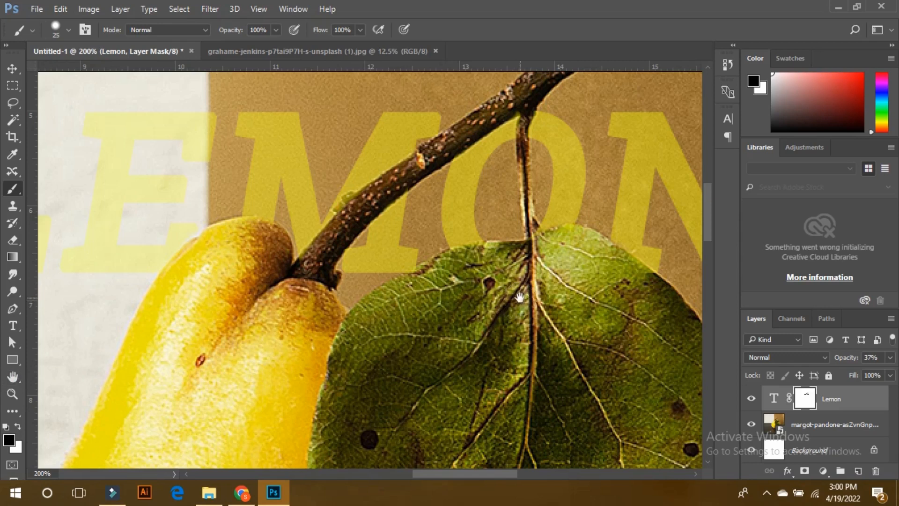
Restore the Lemon layer's opacity to 100% and inspect the masked text around the stem and leaf up close
drag(585, 285, 460, 300)
drag(530, 285, 549, 317)
drag(473, 323, 479, 324)
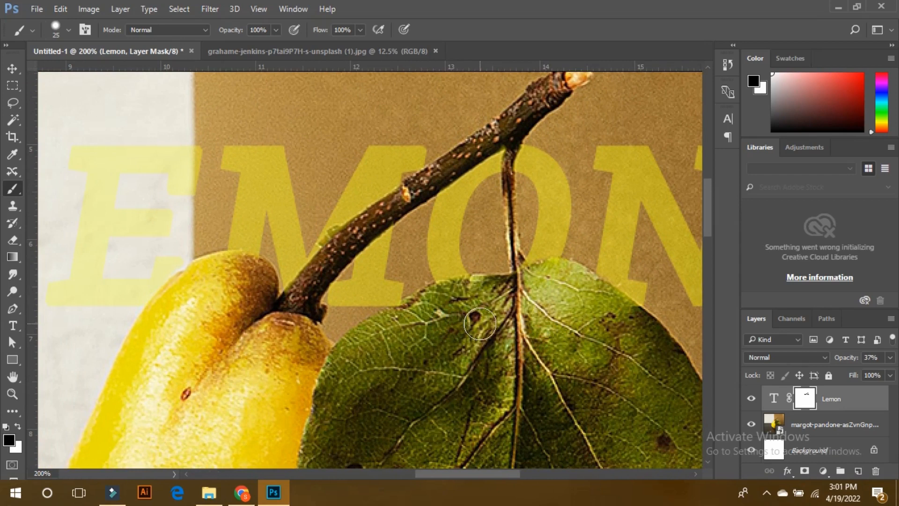
scroll(479, 323, down, 4)
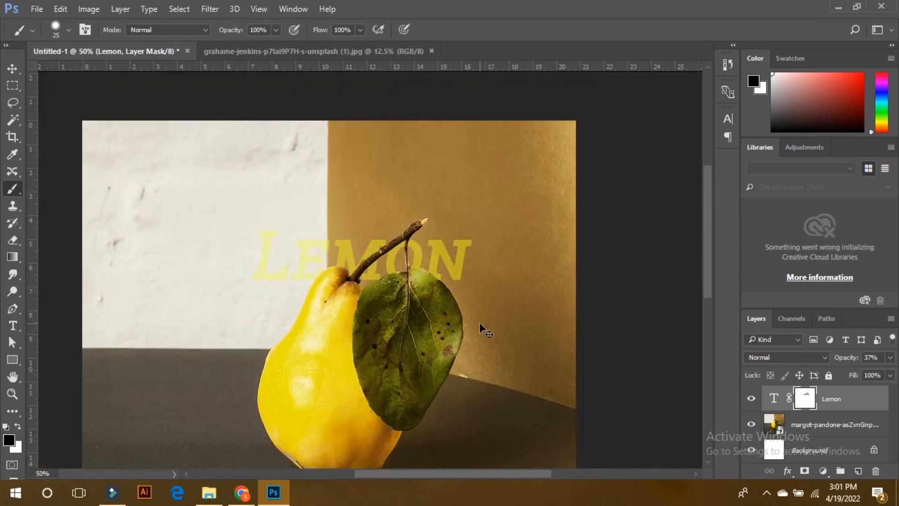
click(889, 357)
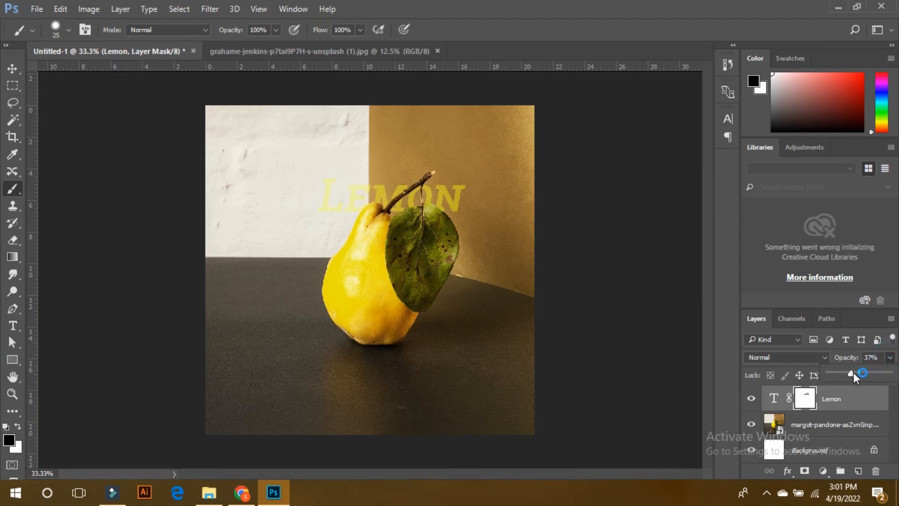
drag(855, 372, 889, 373)
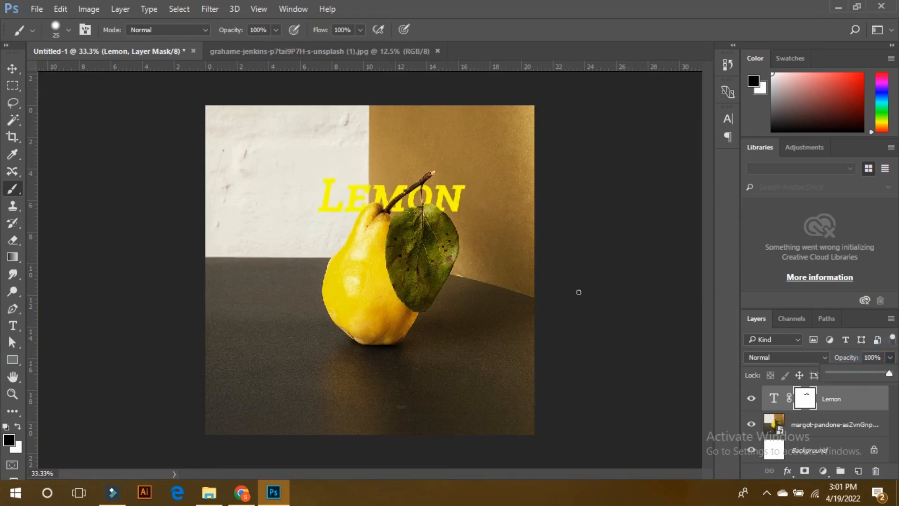
scroll(344, 231, up, 3)
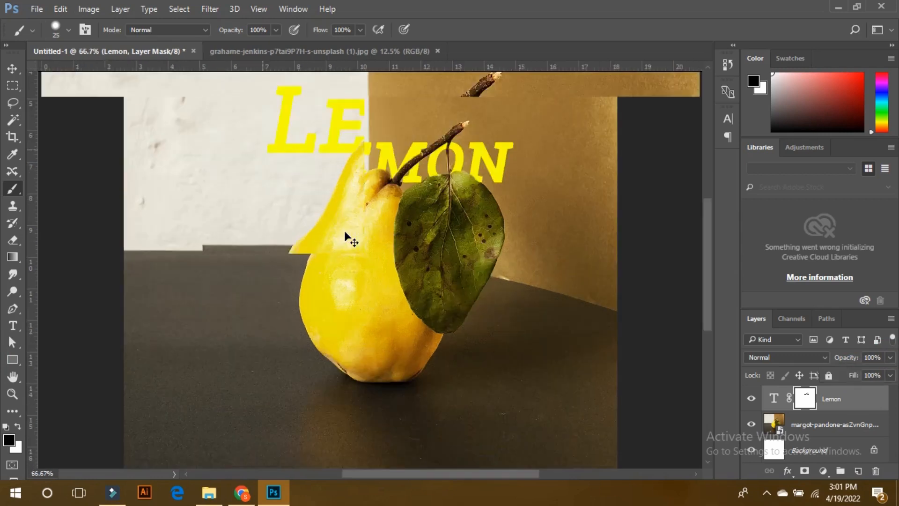
drag(379, 210, 360, 353)
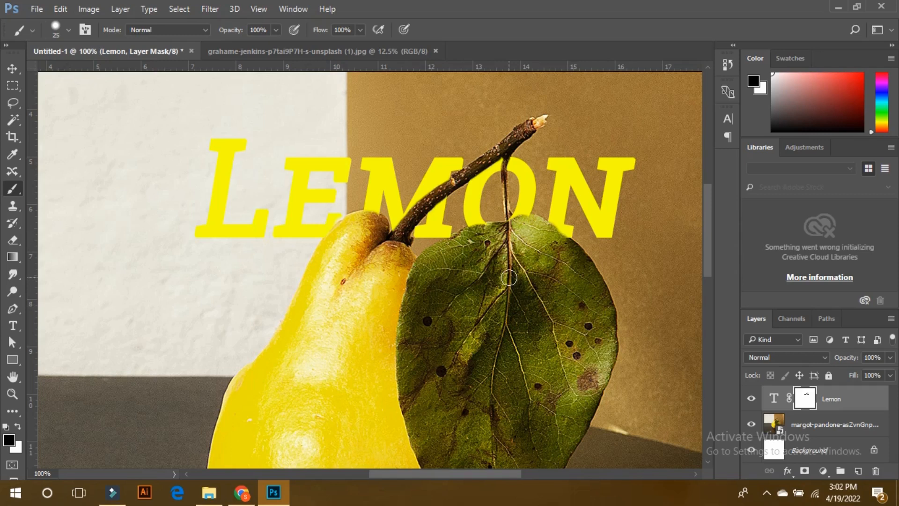
Disable the Lemon layer's mask for comparison, enable it again and fit the whole image in view
right_click(800, 399)
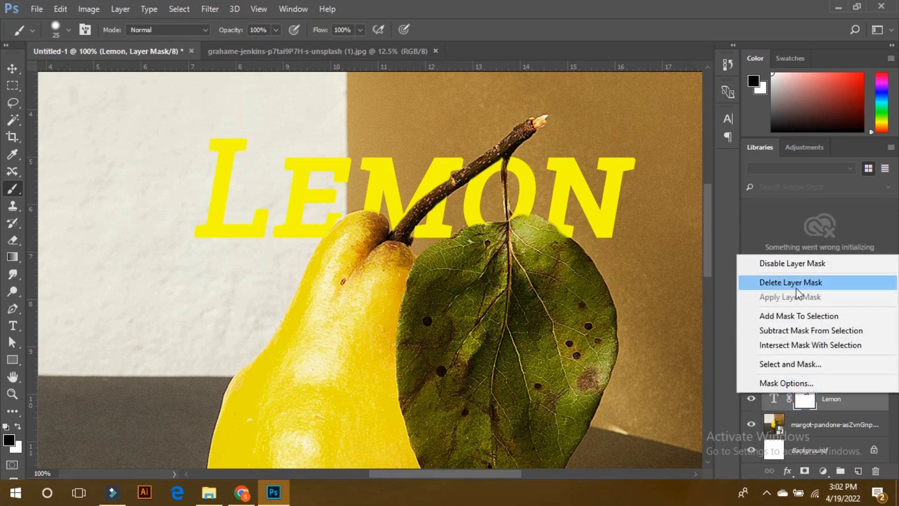
click(793, 265)
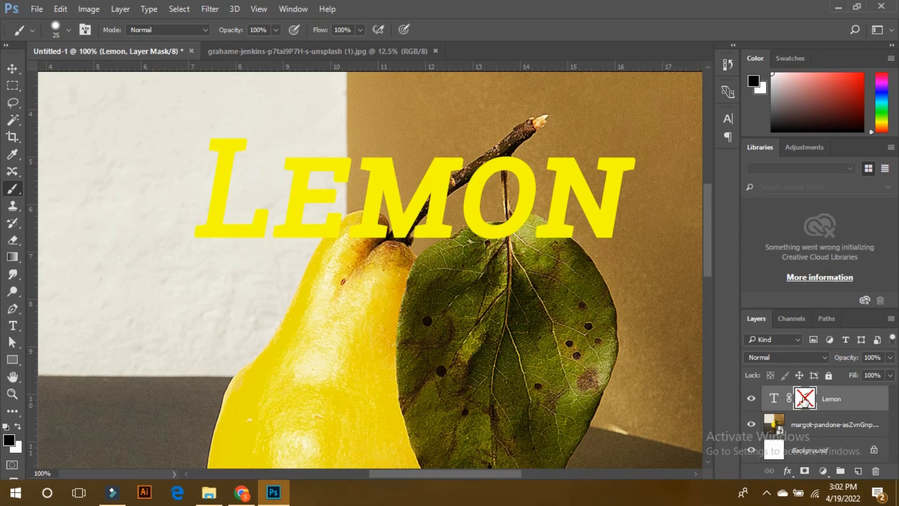
right_click(805, 399)
click(796, 267)
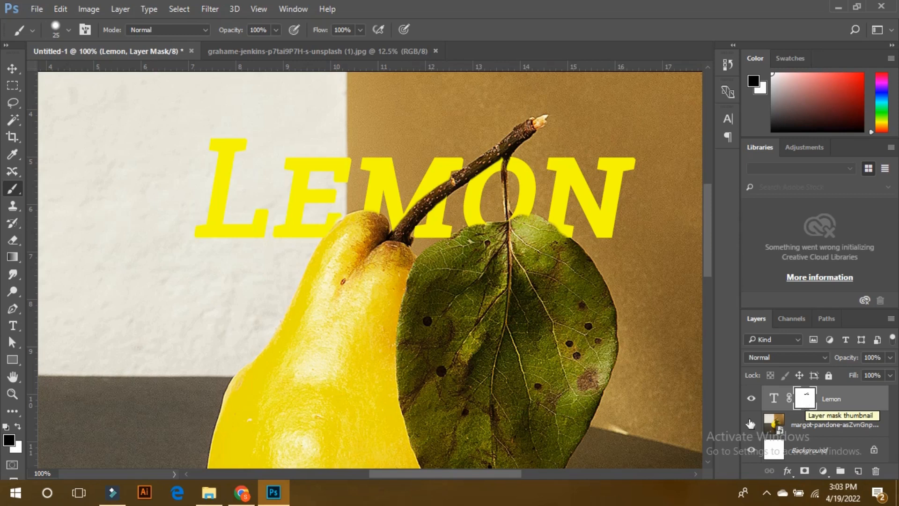
key(ctrl+0)
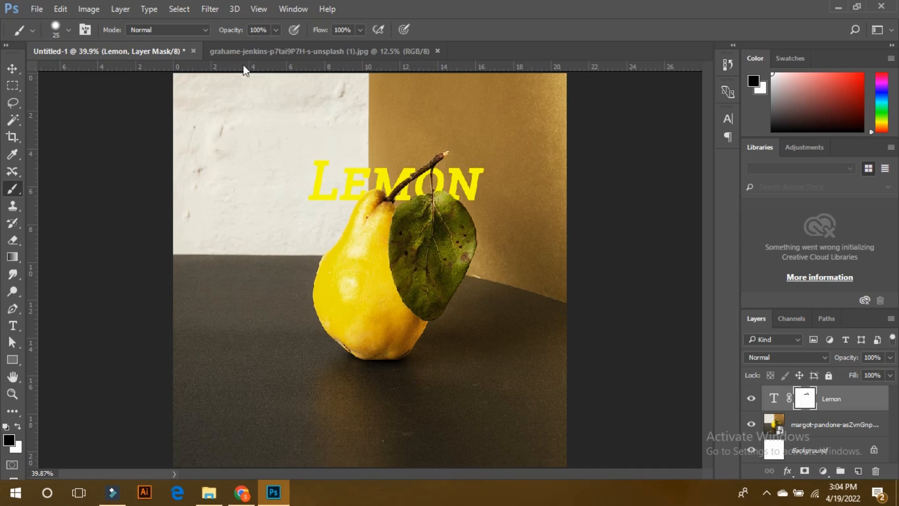
Place the Lemon image from the Downloads folder into the blue car document and enlarge it over the car
click(249, 52)
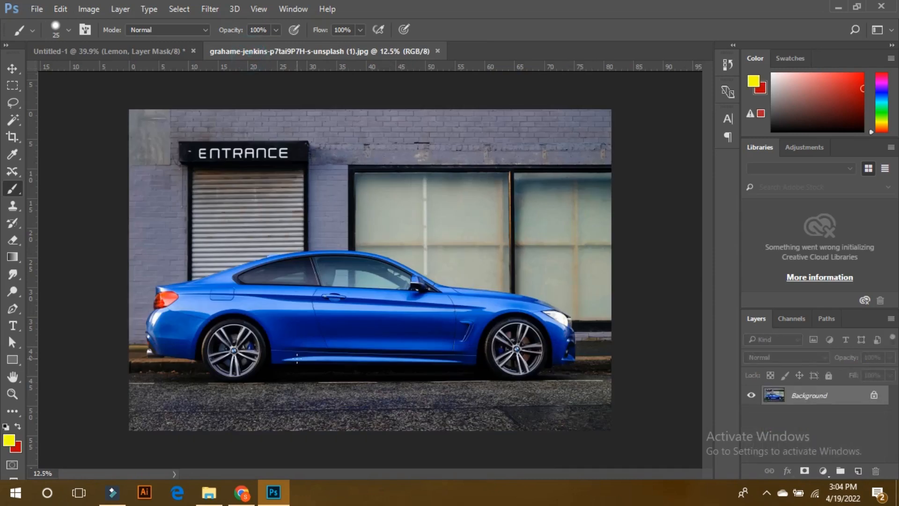
click(208, 492)
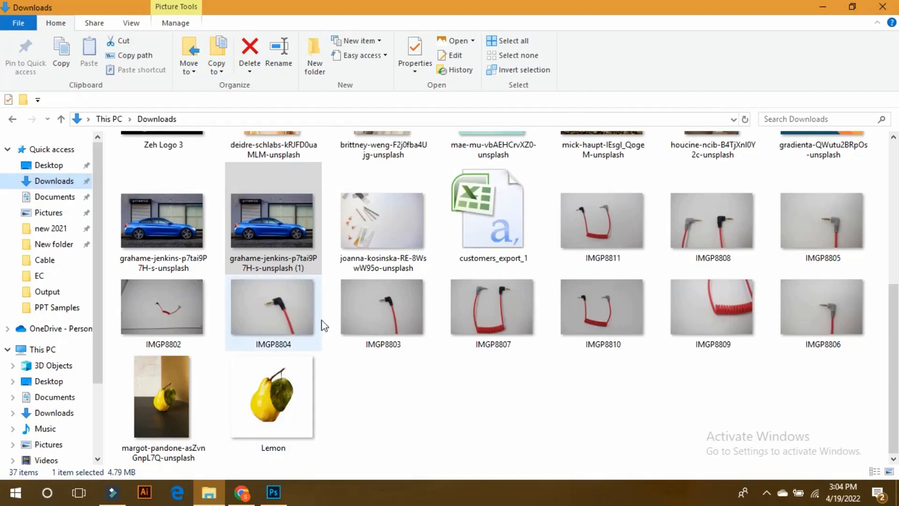
drag(273, 385, 351, 272)
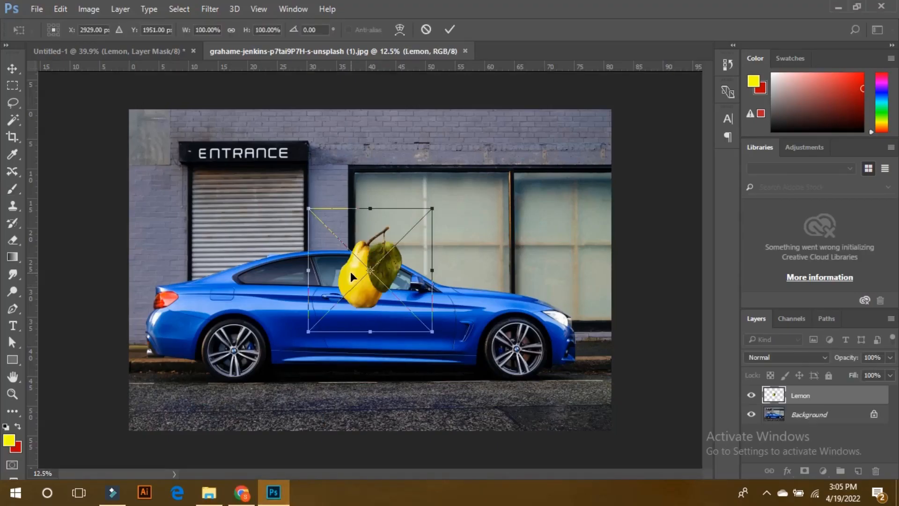
drag(427, 211, 519, 136)
key(b)
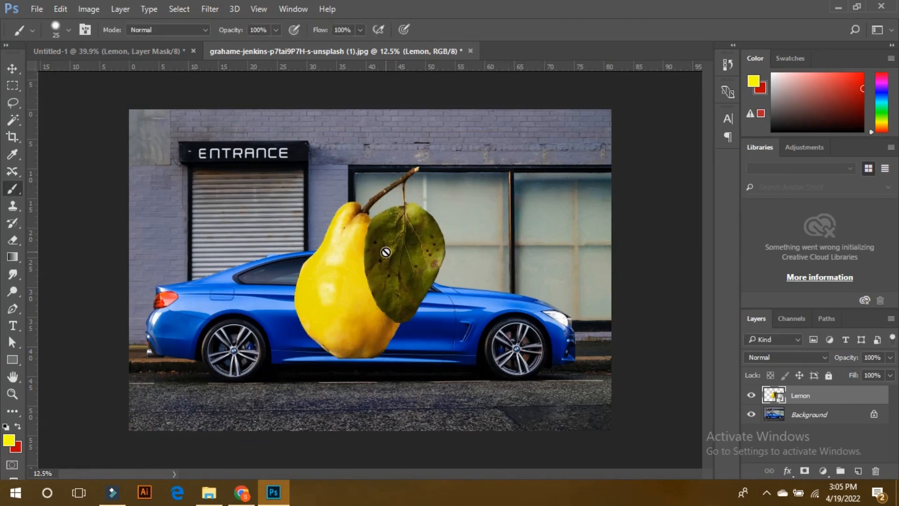
Add a layer mask to the Lemon layer and paint black with a 300 px brush over the pear's stem and the leaf's upper-right edge
click(804, 472)
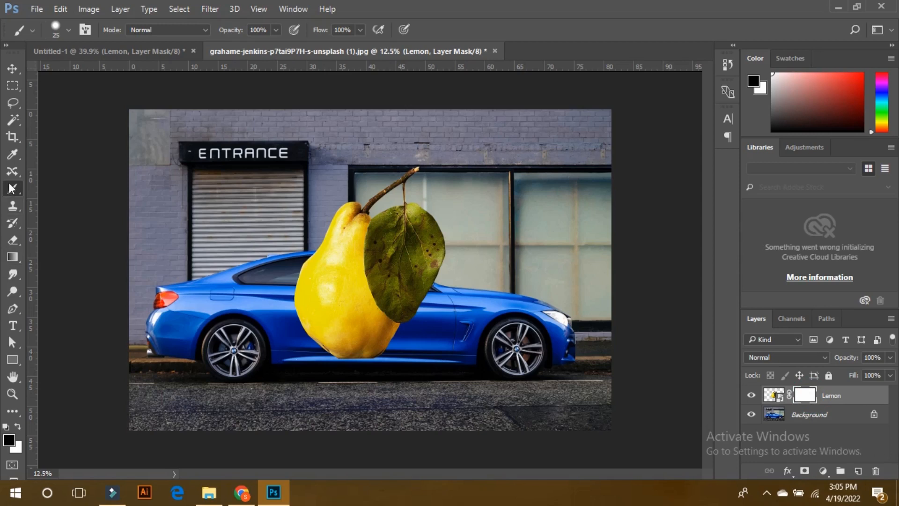
key(bracketright)
key(bracketright)
key(bracketright)
key(bracketright)
key(bracketright)
key(bracketright)
key(bracketright)
key(bracketright)
key(bracketright)
key(bracketright)
key(bracketright)
key(bracketright)
key(bracketright)
mouse_move(437, 160)
mouse_down()
mouse_move(373, 203)
mouse_move(404, 197)
mouse_move(428, 235)
mouse_move(441, 277)
mouse_up()
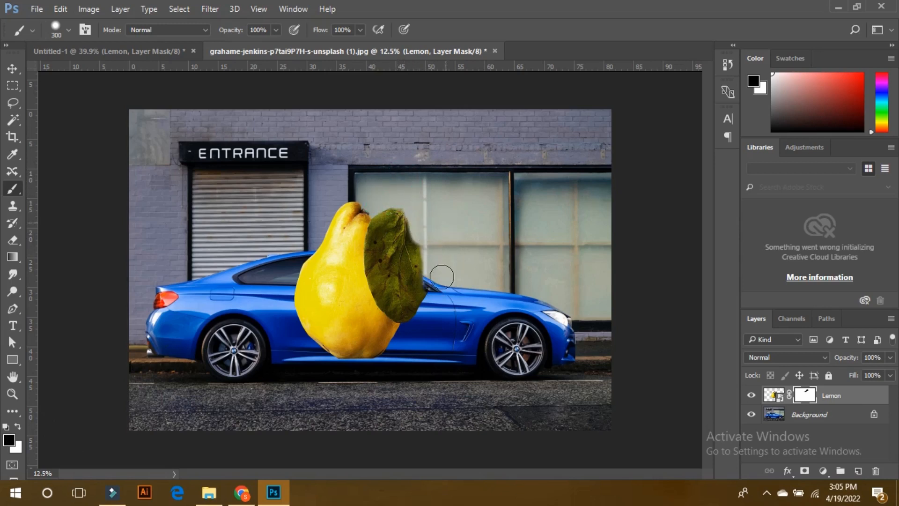
mouse_move(379, 213)
mouse_down()
mouse_move(420, 245)
mouse_move(440, 294)
mouse_up()
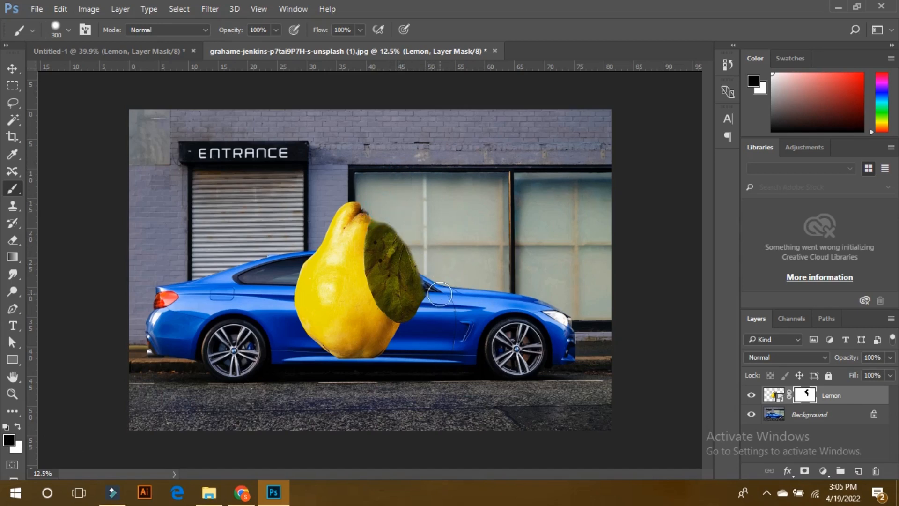
drag(393, 213, 440, 295)
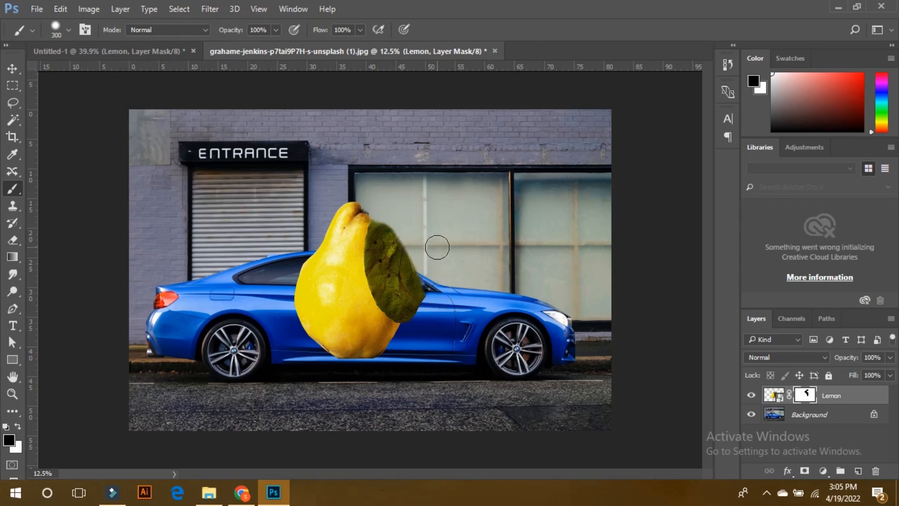
Lower the brush hardness to its minimum and paint a soft mask stroke along the leaf's and pear's lower-right edge
click(69, 29)
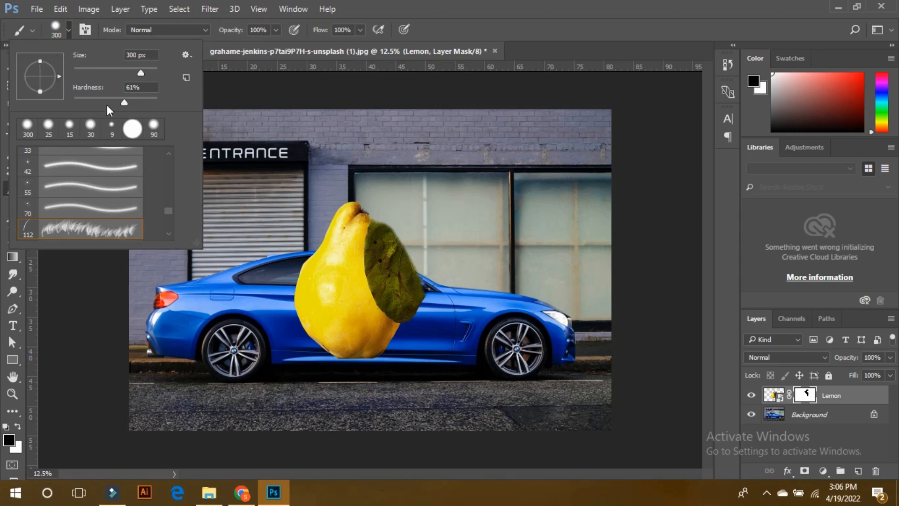
drag(124, 102, 60, 101)
click(437, 278)
drag(435, 280, 356, 382)
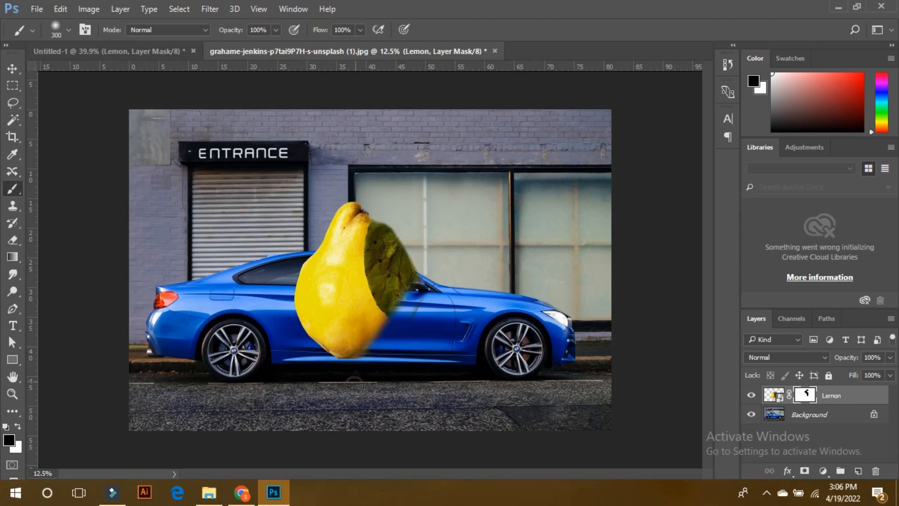
Paint a diagonal mask stroke across the pear at 100% brush hardness, and undo both the hard and soft strokes
click(69, 29)
drag(110, 99, 165, 105)
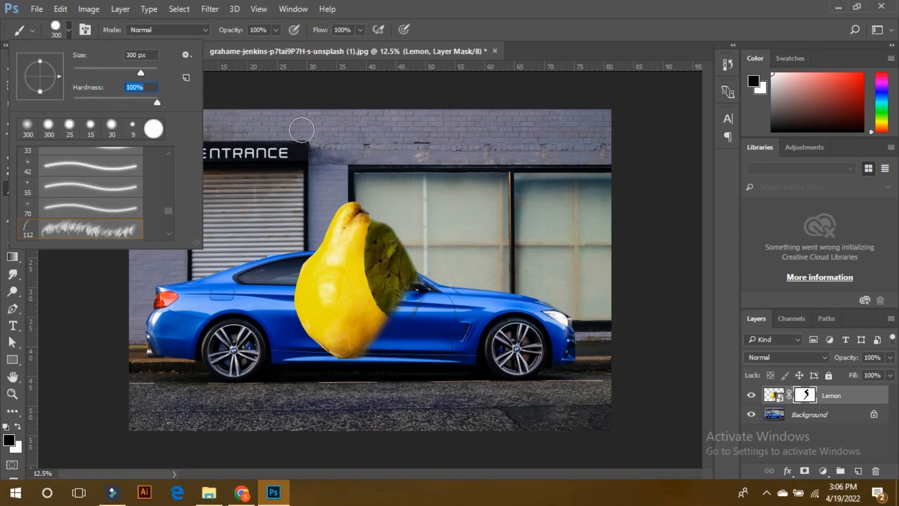
click(400, 224)
drag(386, 237, 289, 339)
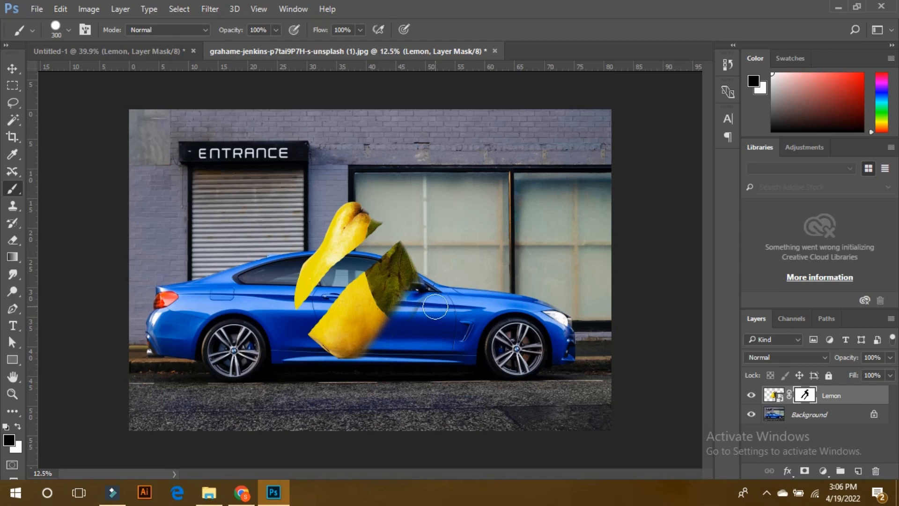
key(ctrl+z)
key(ctrl+alt+z)
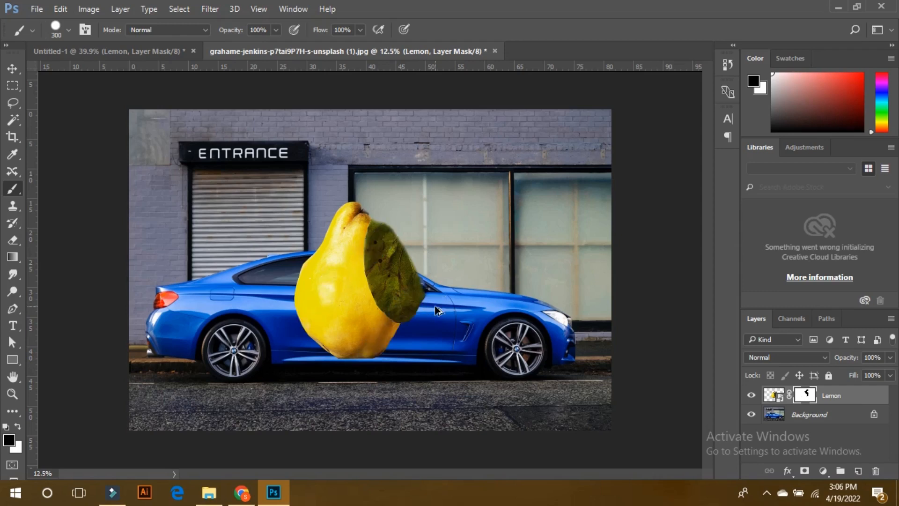
Set the brush hardness to 75% and paint on the mask along the leaf's right edge and the pear's left edge
click(68, 29)
click(137, 98)
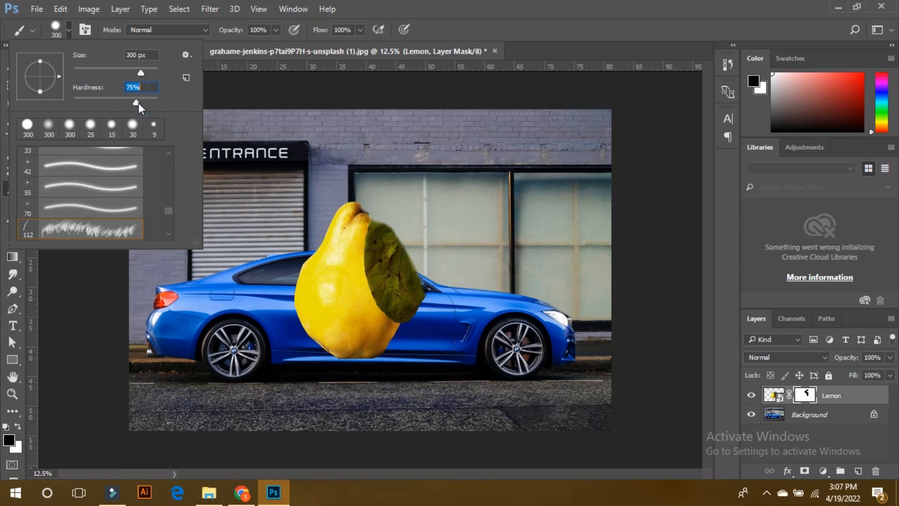
mouse_move(433, 288)
mouse_down()
mouse_move(403, 345)
mouse_move(423, 295)
mouse_move(418, 274)
mouse_up()
mouse_move(317, 223)
mouse_down()
mouse_move(285, 310)
mouse_move(286, 355)
mouse_move(302, 247)
mouse_move(280, 284)
mouse_up()
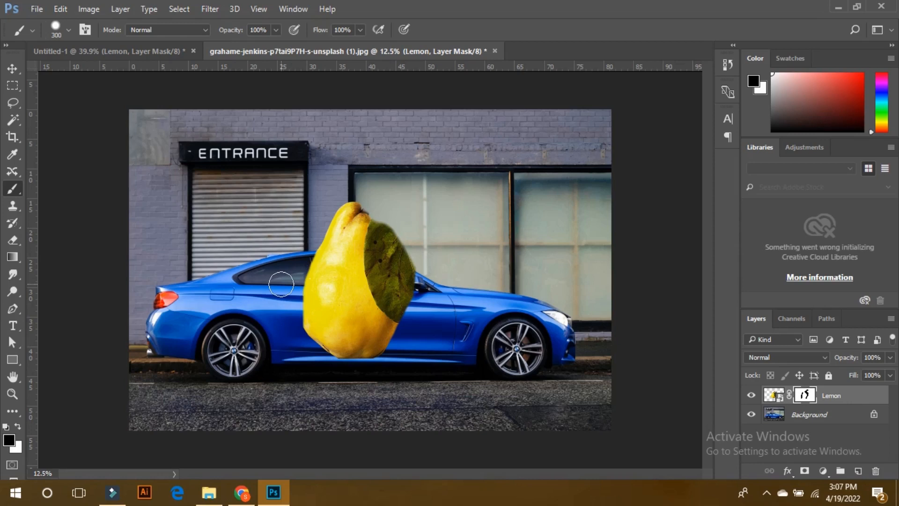